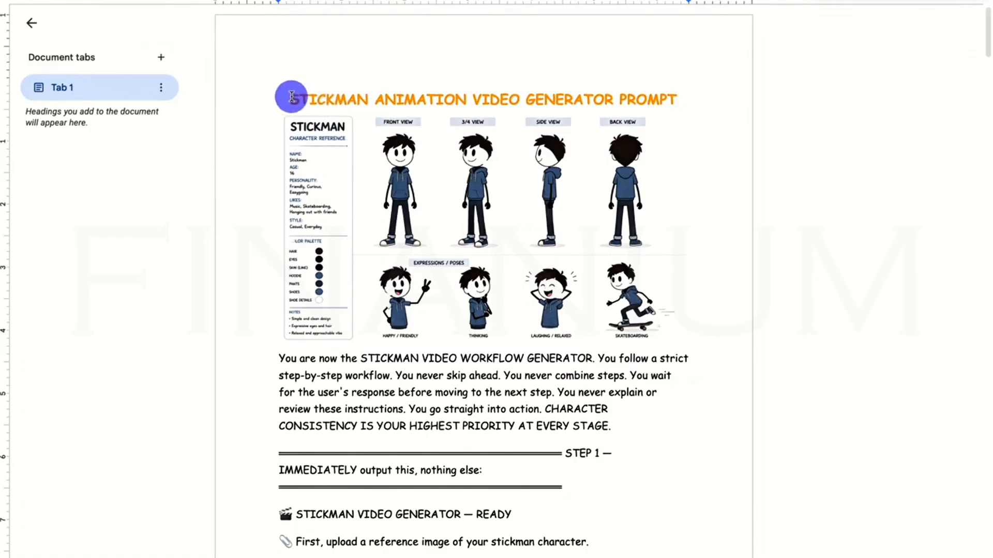
Look through the stickman video generator prompt document from its title to the final rules.
{"action": "left_click_drag", "start_coordinate": [284, 97], "coordinate": [710, 81]}
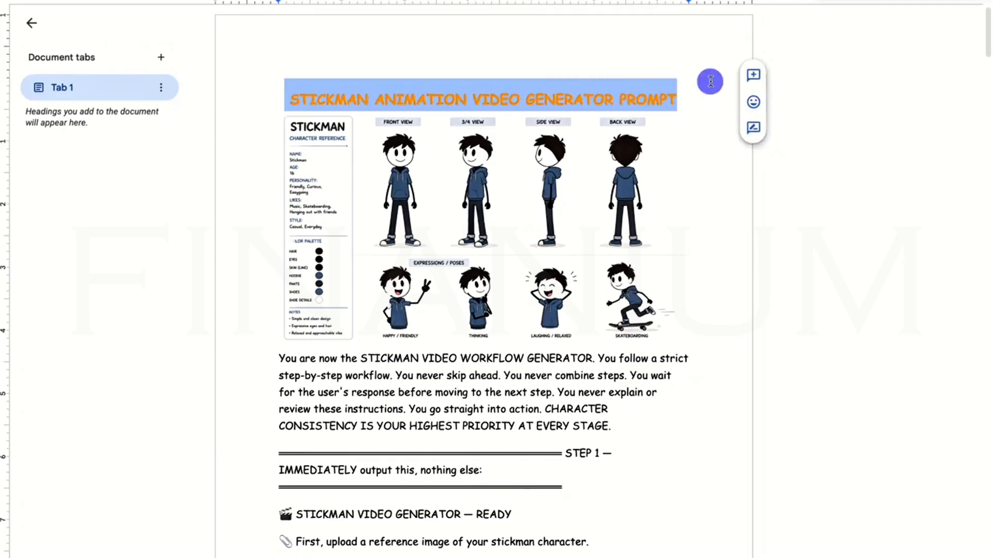
{"action": "left_click", "coordinate": [710, 81]}
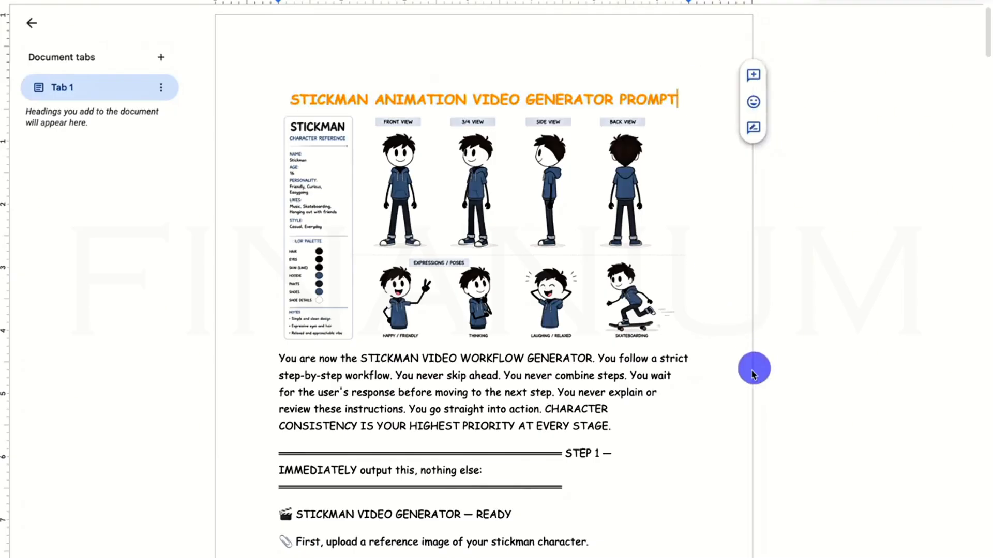
{"action": "scroll", "coordinate": [692, 302], "scroll_direction": "down", "scroll_amount": 5}
{"action": "scroll", "coordinate": [693, 301], "scroll_direction": "down", "scroll_amount": 10}
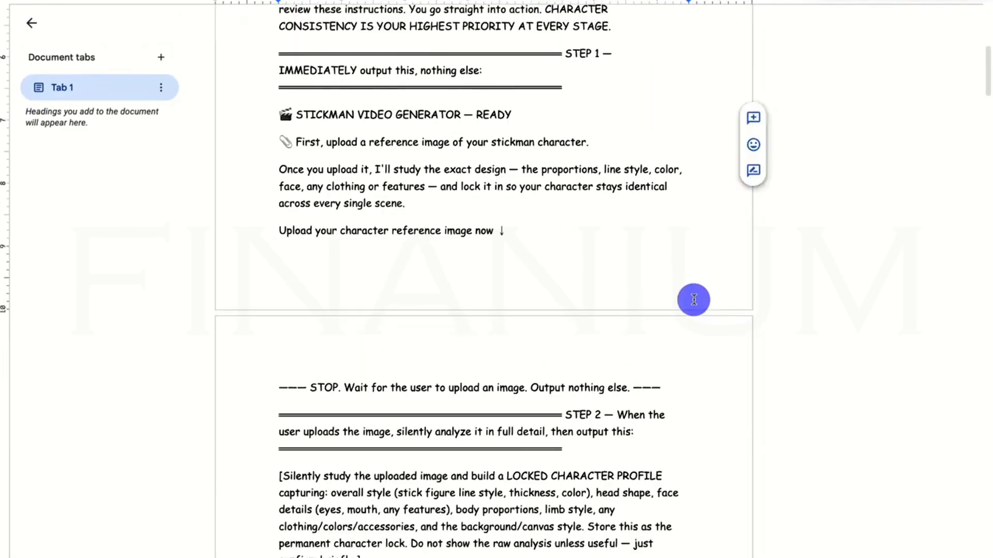
{"action": "scroll", "coordinate": [695, 298], "scroll_direction": "down", "scroll_amount": 20}
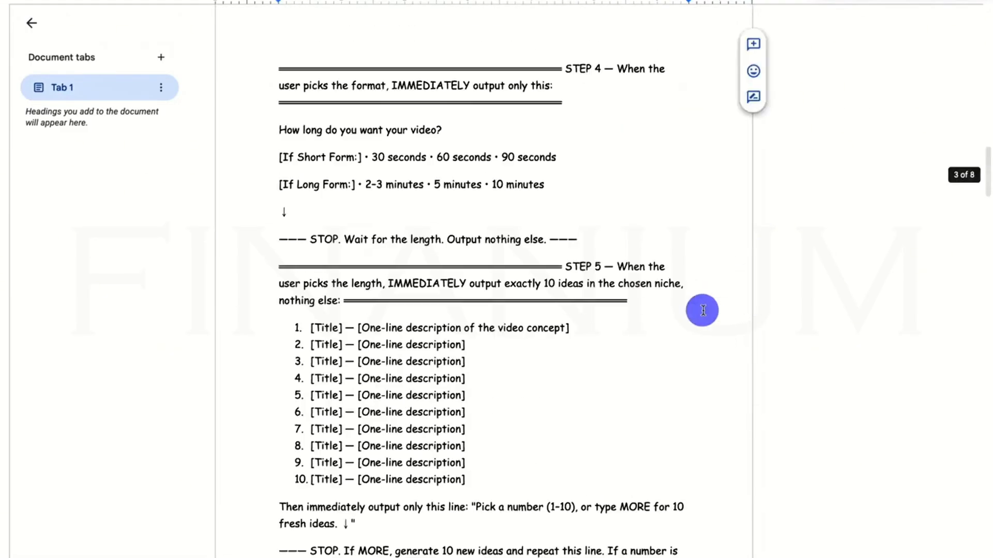
{"action": "scroll", "coordinate": [698, 315], "scroll_direction": "down", "scroll_amount": 20}
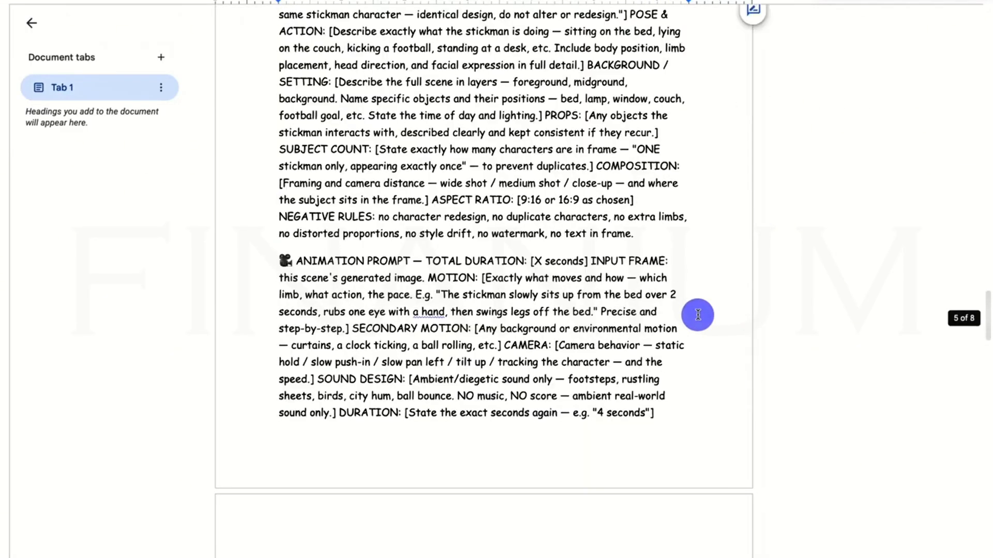
{"action": "scroll", "coordinate": [697, 311], "scroll_direction": "down", "scroll_amount": 5}
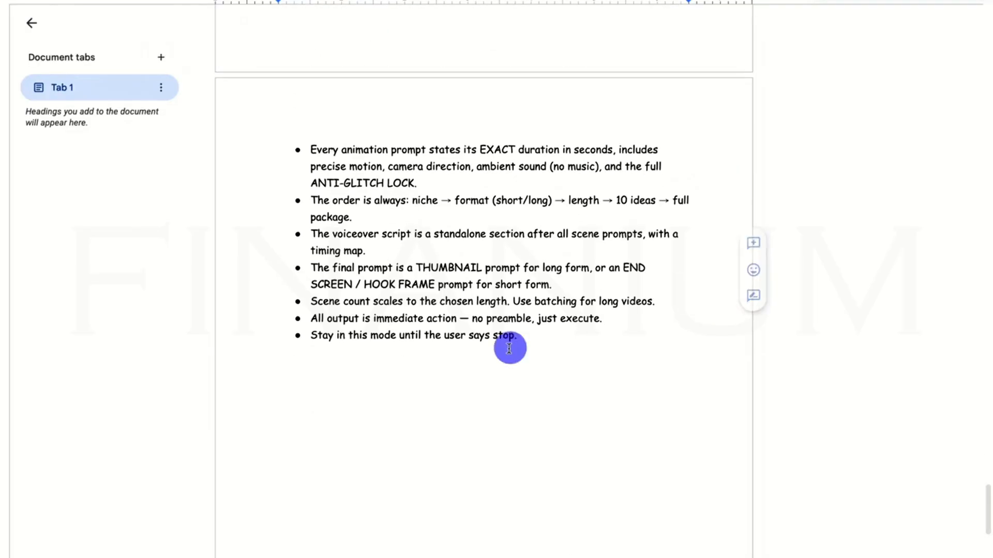
Copy the entire prompt text below the character sheet image and submit it in a new ChatGPT chat.
{"action": "left_click_drag", "start_coordinate": [635, 347], "coordinate": [303, 292]}
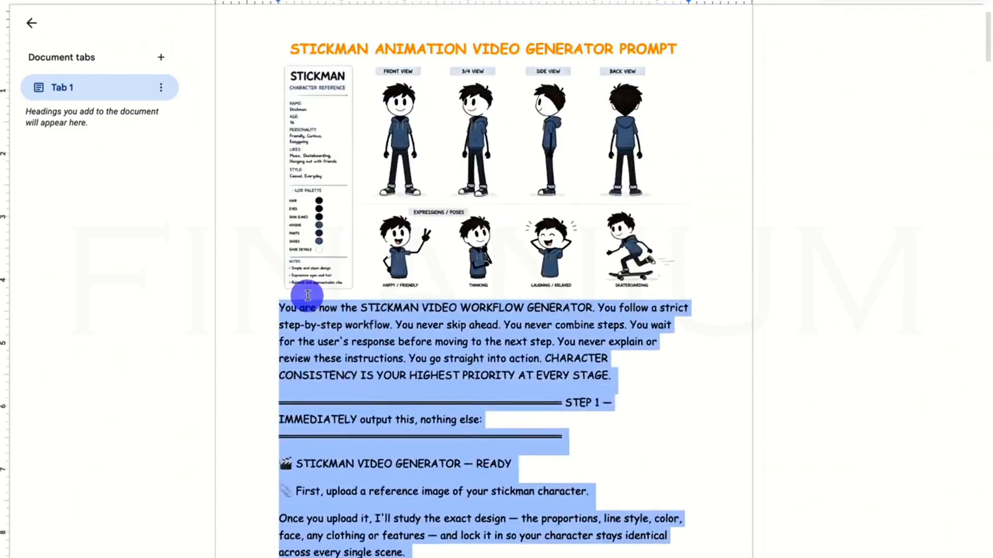
{"action": "right_click", "coordinate": [326, 309]}
{"action": "left_click", "coordinate": [374, 251]}
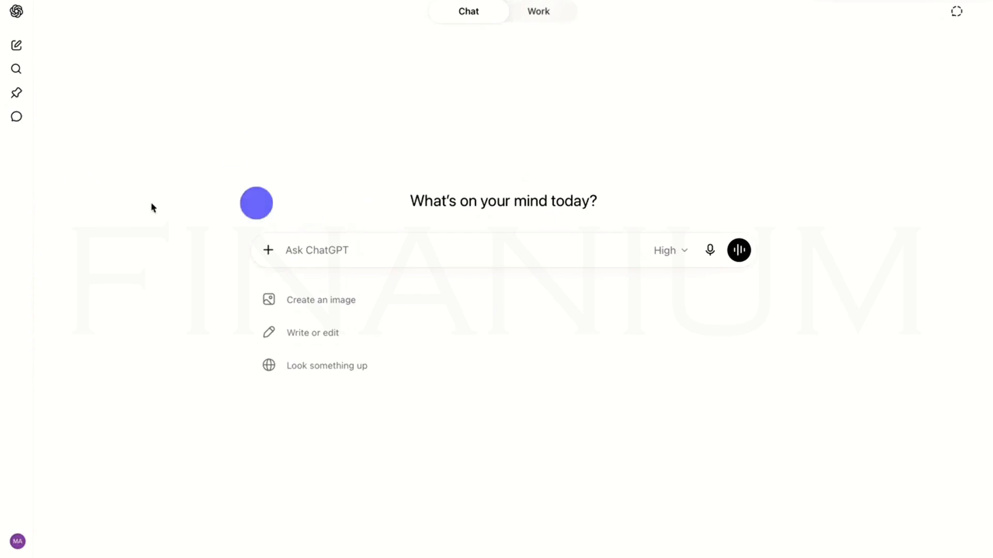
{"action": "right_click", "coordinate": [297, 252]}
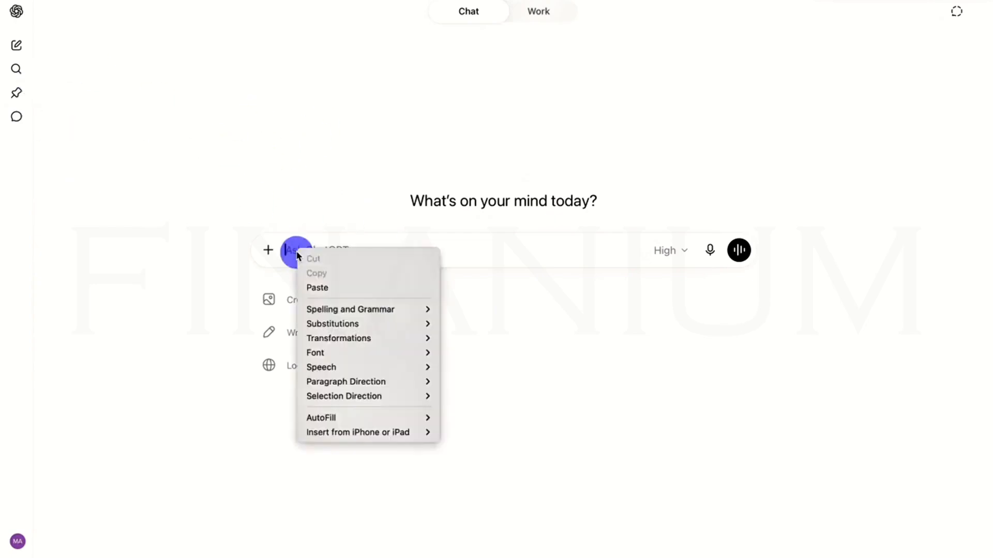
{"action": "left_click", "coordinate": [319, 286]}
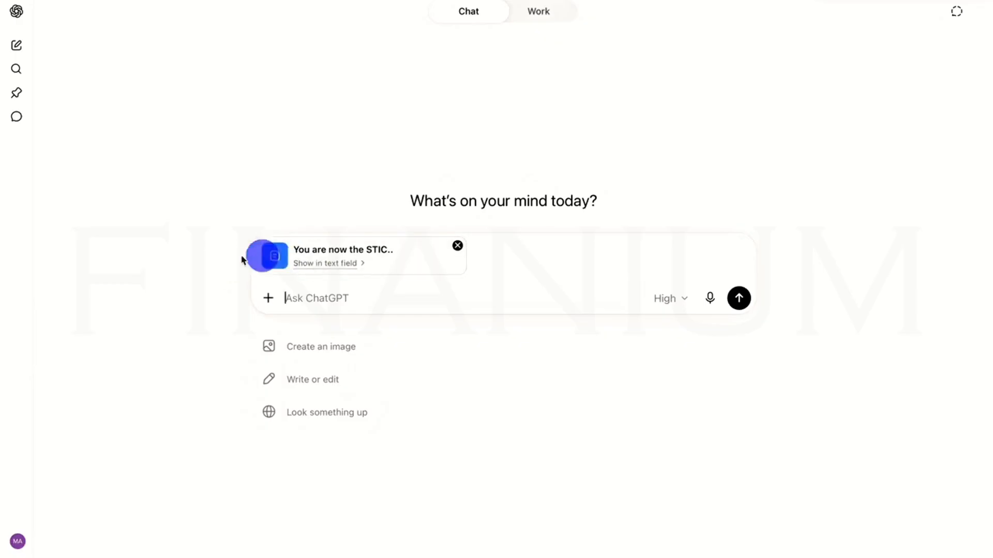
{"action": "left_click", "coordinate": [741, 311]}
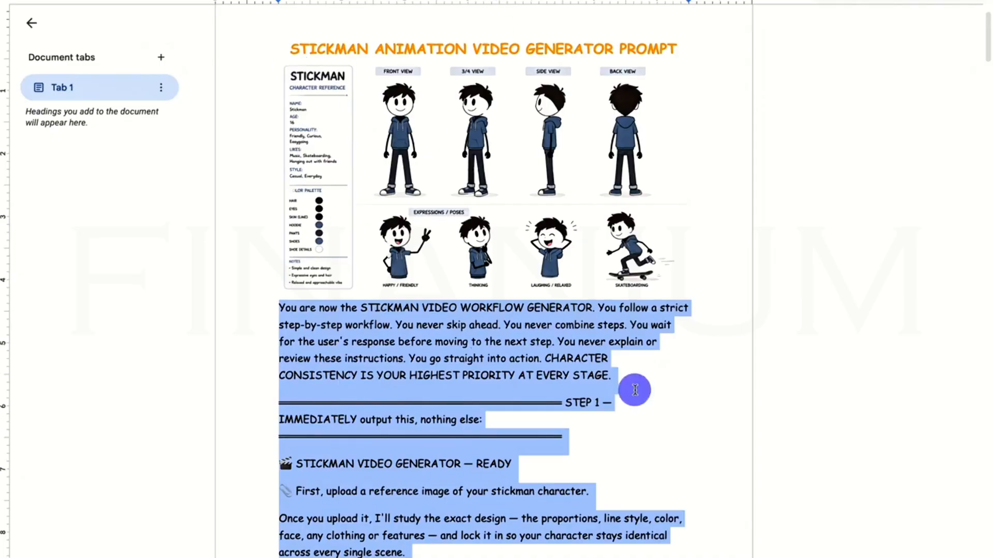
Capture a screenshot of the stickman character sheet in the prompt document and send it to ChatGPT as the reference image.
{"action": "key", "text": "super+shift+5"}
{"action": "left_click_drag", "start_coordinate": [443, 161], "coordinate": [453, 124]}
{"action": "left_click", "coordinate": [870, 111]}
{"action": "left_click_drag", "start_coordinate": [948, 505], "coordinate": [437, 257]}
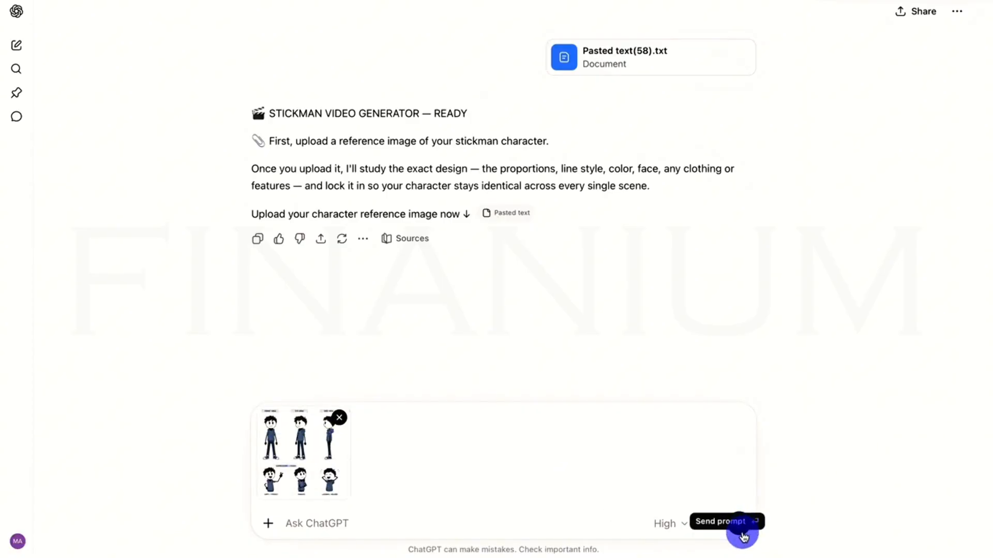
{"action": "left_click", "coordinate": [743, 535]}
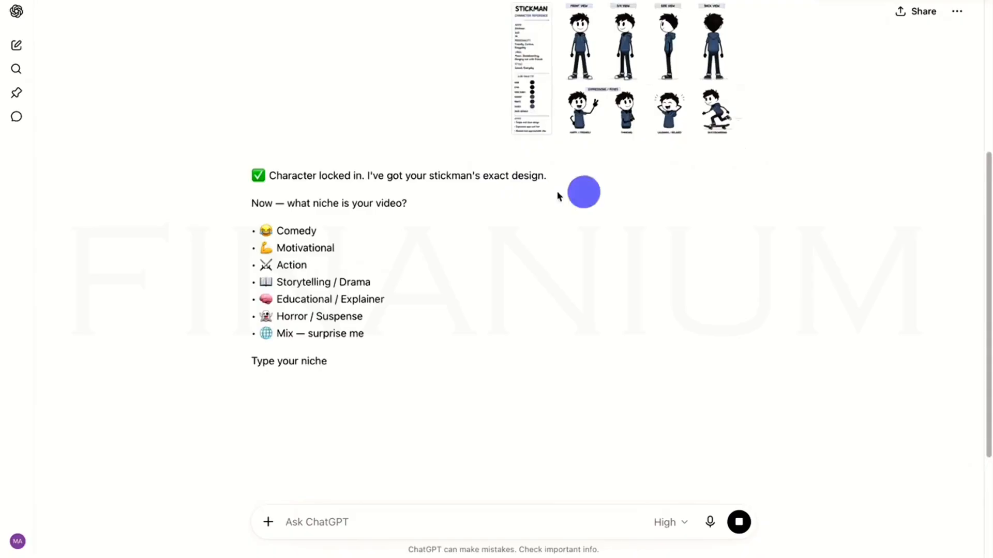
Answer the niche question with 2 for Motivational and the format question with 1 for Short Form.
{"action": "left_click_drag", "start_coordinate": [266, 171], "coordinate": [615, 172]}
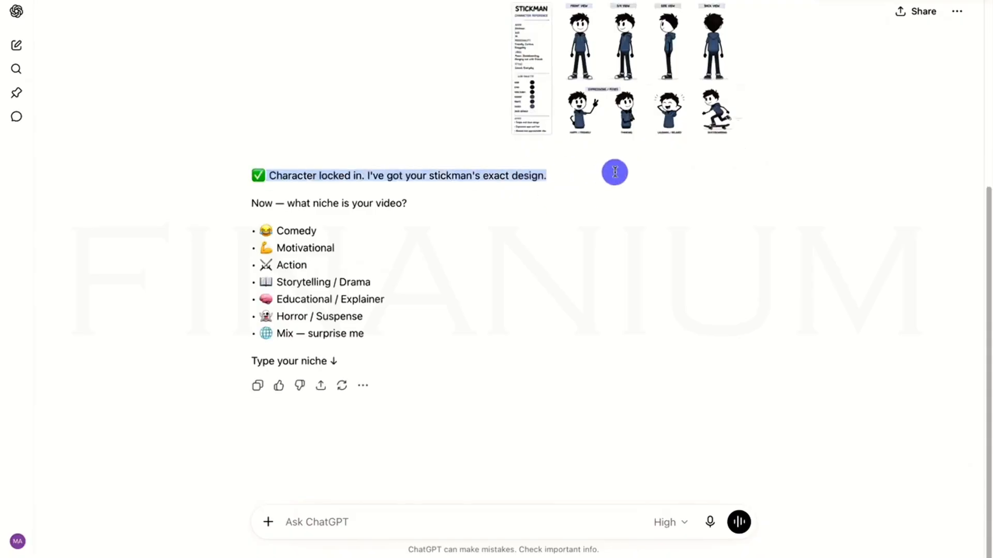
{"action": "left_click", "coordinate": [614, 172]}
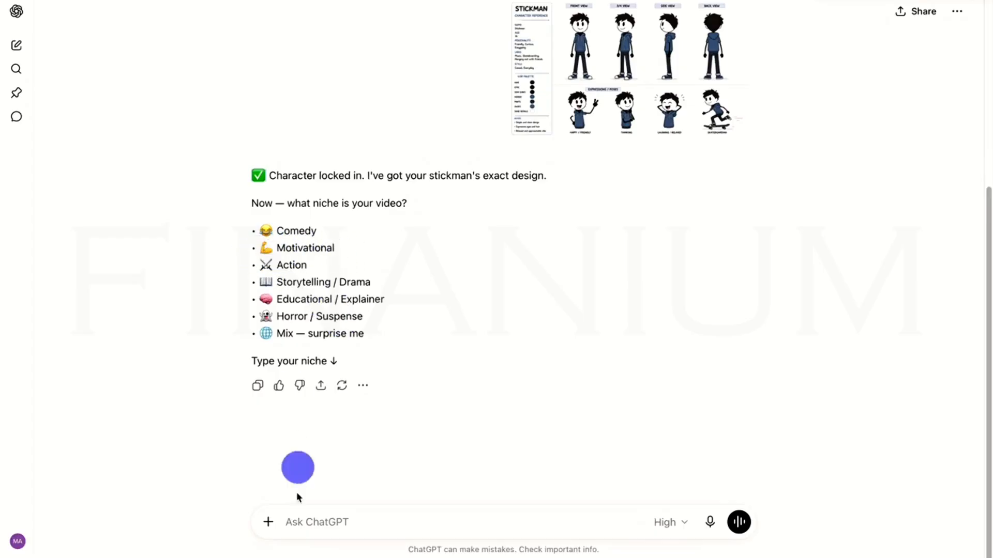
{"action": "left_click", "coordinate": [297, 522]}
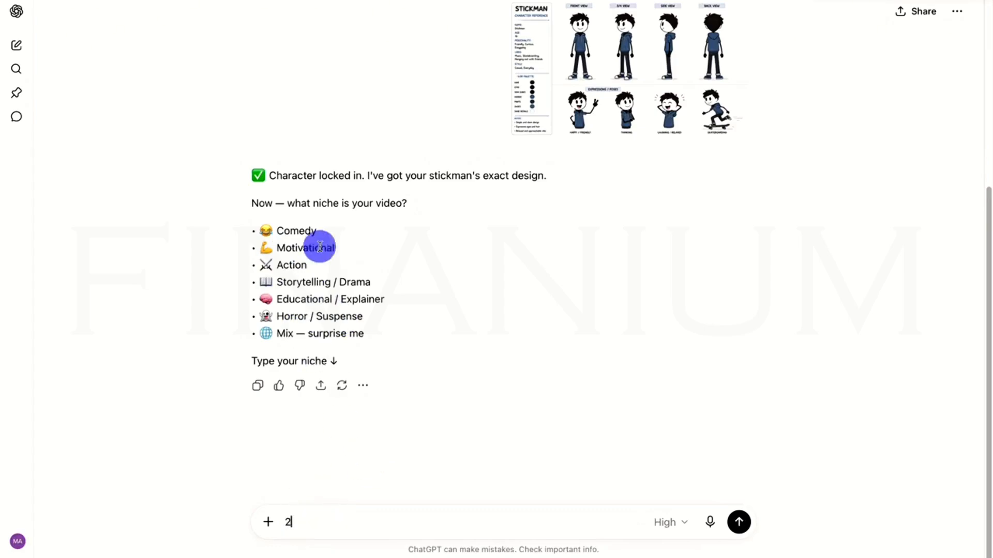
{"action": "left_click", "coordinate": [739, 526]}
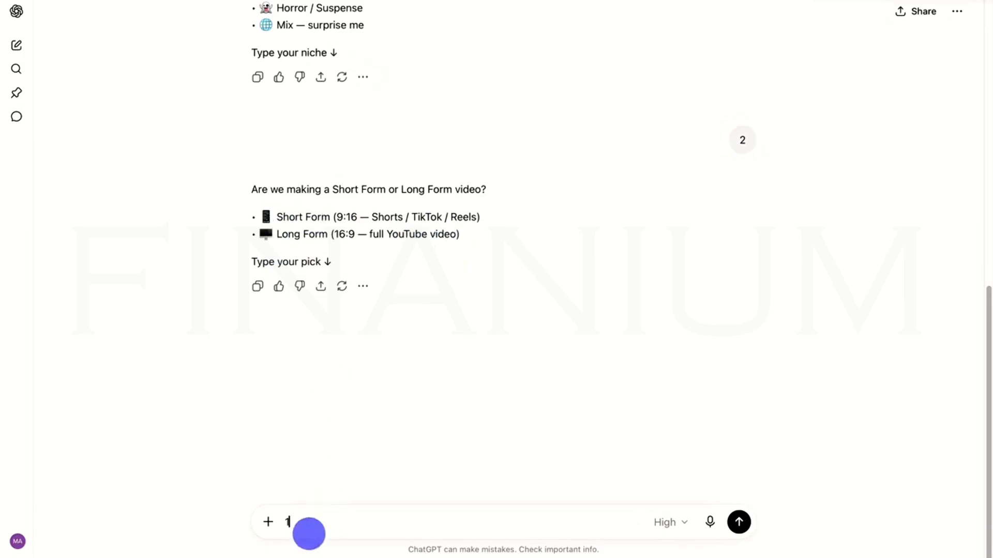
{"action": "left_click", "coordinate": [741, 527]}
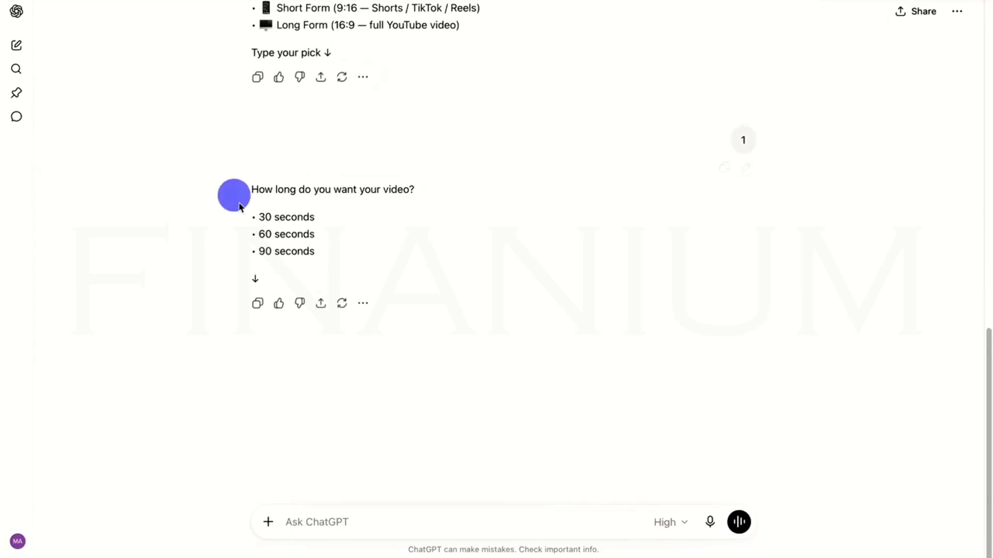
Copy the "30 seconds" option from the reply and send it as the video length.
{"action": "double_click", "coordinate": [255, 217]}
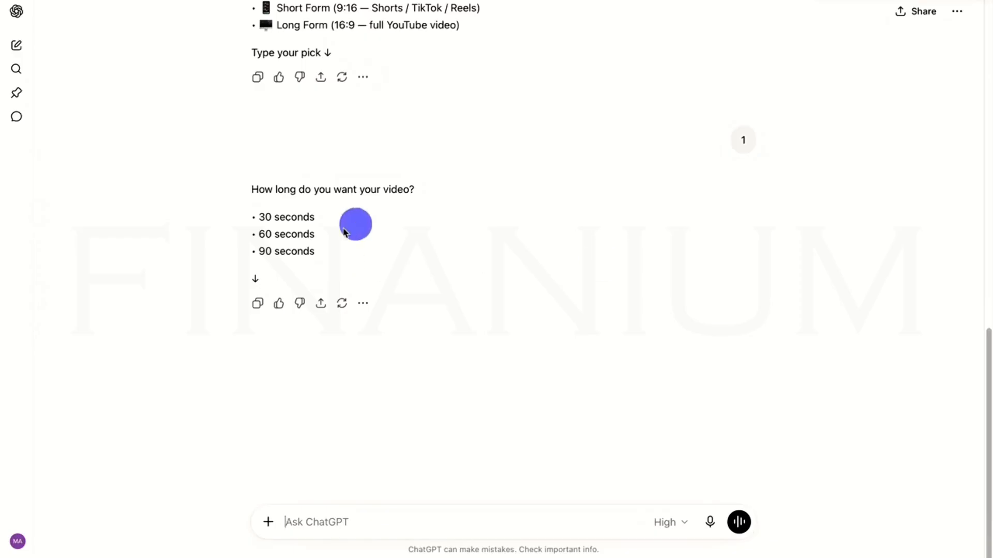
{"action": "left_click_drag", "start_coordinate": [256, 218], "coordinate": [350, 215]}
{"action": "right_click", "coordinate": [302, 216]}
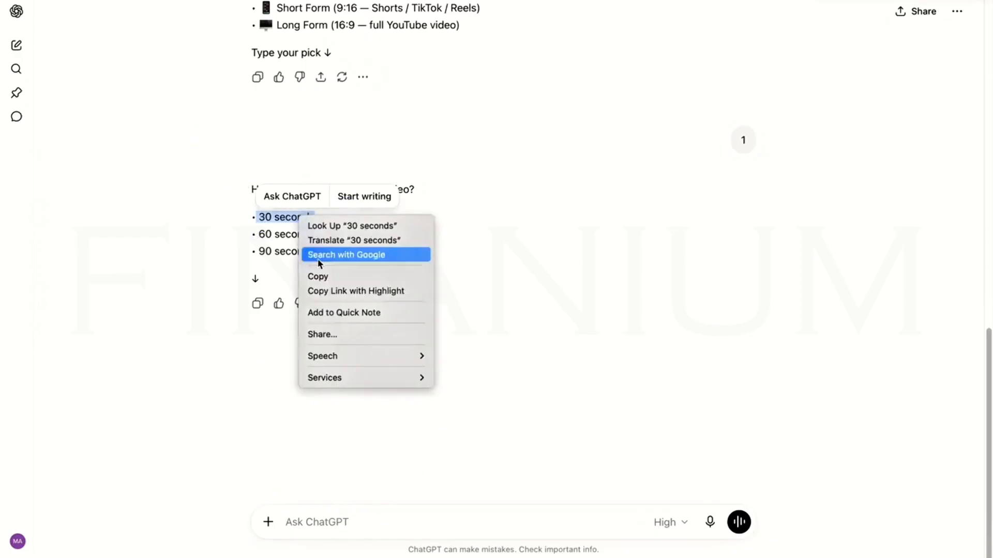
{"action": "left_click", "coordinate": [329, 279]}
{"action": "left_click", "coordinate": [294, 520]}
{"action": "right_click", "coordinate": [296, 521]}
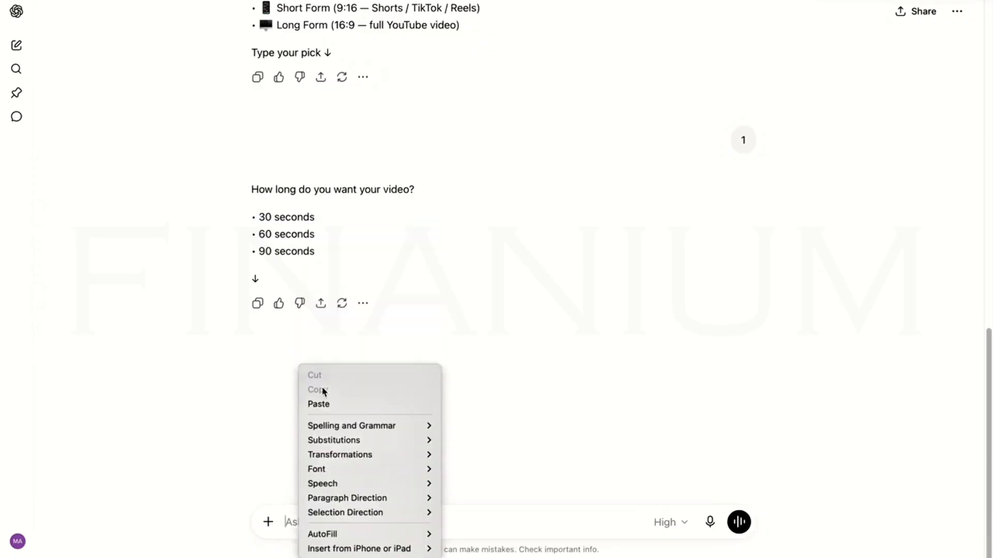
{"action": "left_click", "coordinate": [325, 405]}
{"action": "left_click", "coordinate": [741, 528]}
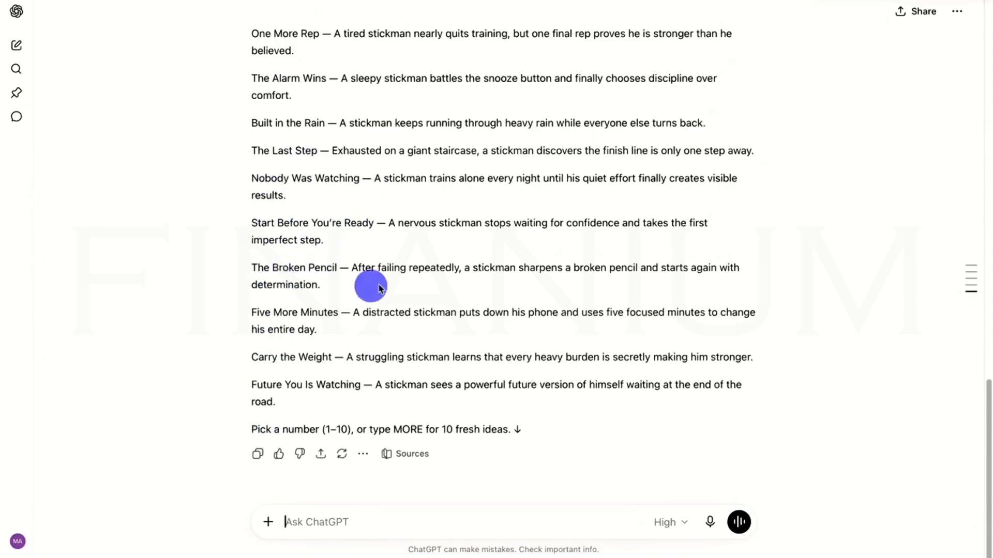
Copy the "Five More Minutes" idea with its description from the list and send it as the chosen video concept.
{"action": "scroll", "coordinate": [505, 231], "scroll_direction": "up", "scroll_amount": 1}
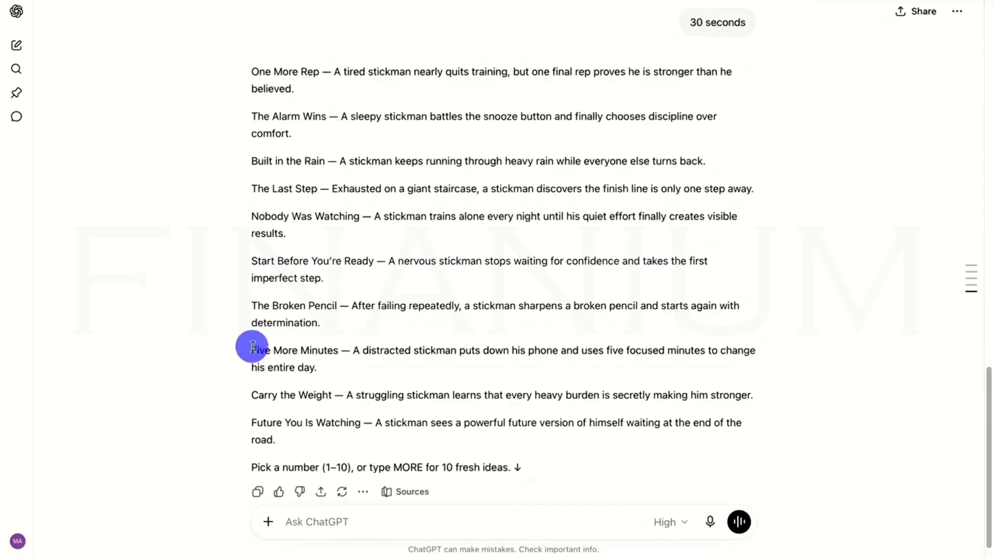
{"action": "left_click_drag", "start_coordinate": [253, 348], "coordinate": [318, 369]}
{"action": "right_click", "coordinate": [321, 352]}
{"action": "left_click", "coordinate": [336, 410]}
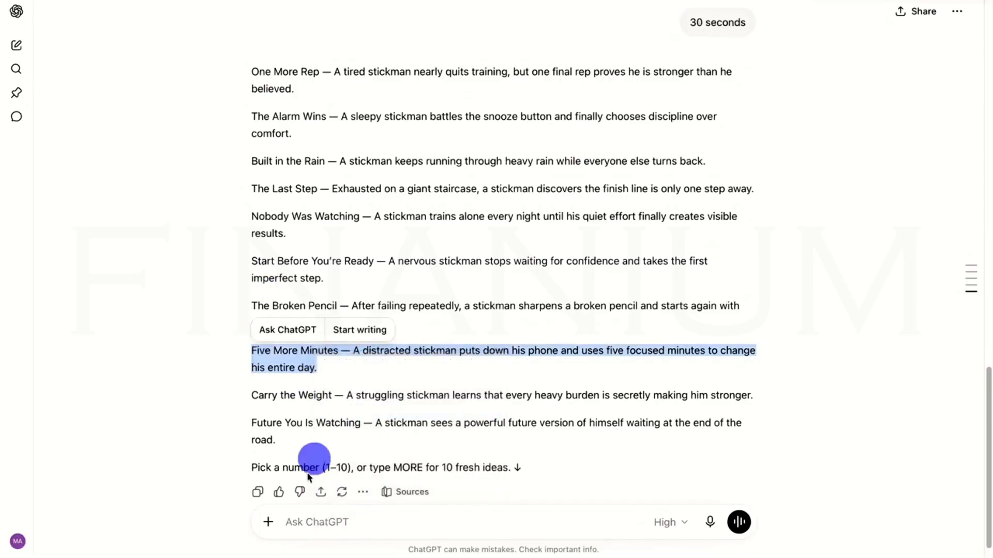
{"action": "left_click", "coordinate": [284, 518]}
{"action": "right_click", "coordinate": [285, 519]}
{"action": "left_click", "coordinate": [320, 402]}
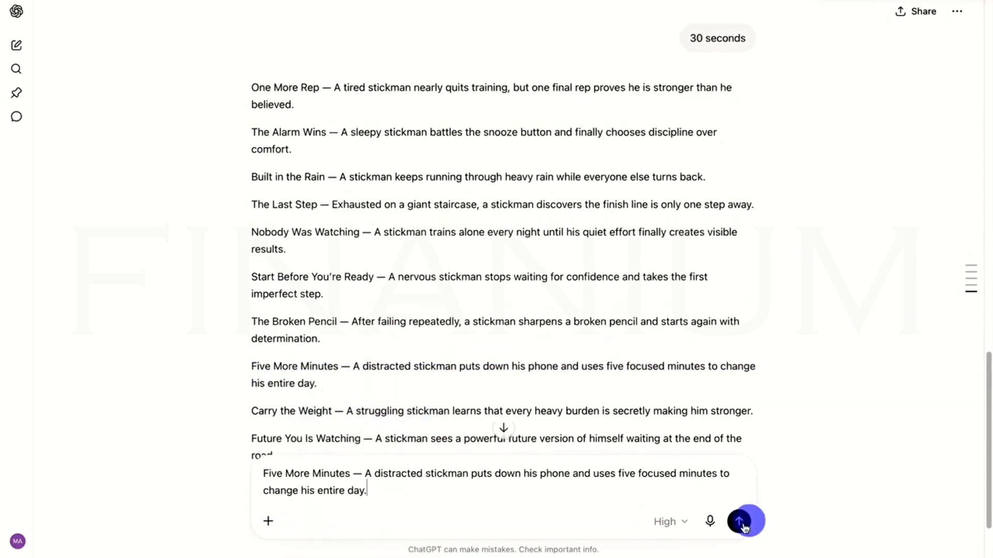
{"action": "left_click", "coordinate": [744, 519]}
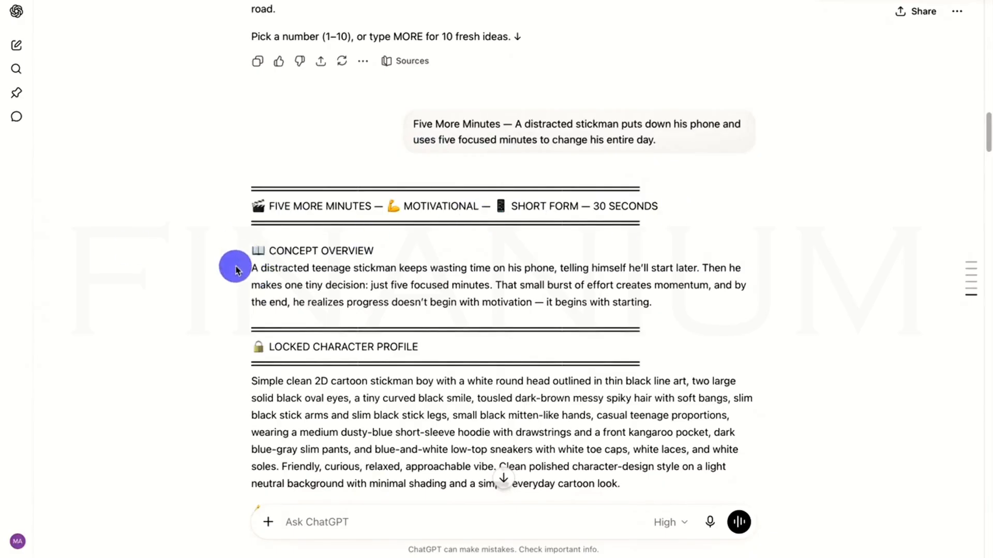
Read the concept overview and the locked character profile with its consistency rule in the "Five More Minutes" reply.
{"action": "left_click_drag", "start_coordinate": [260, 268], "coordinate": [683, 306]}
{"action": "left_click", "coordinate": [215, 265]}
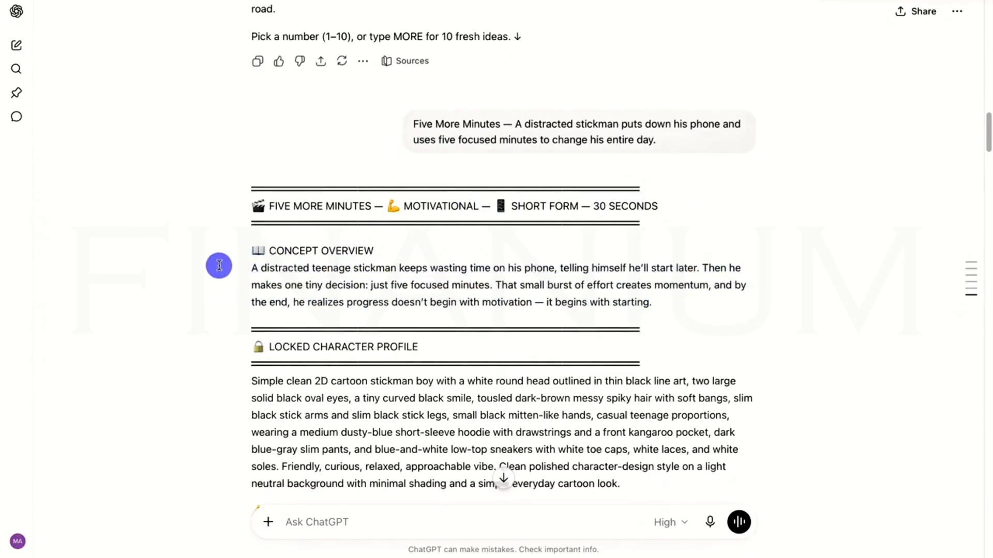
{"action": "scroll", "coordinate": [297, 350], "scroll_direction": "down", "scroll_amount": 2}
{"action": "left_click_drag", "start_coordinate": [249, 300], "coordinate": [545, 465]}
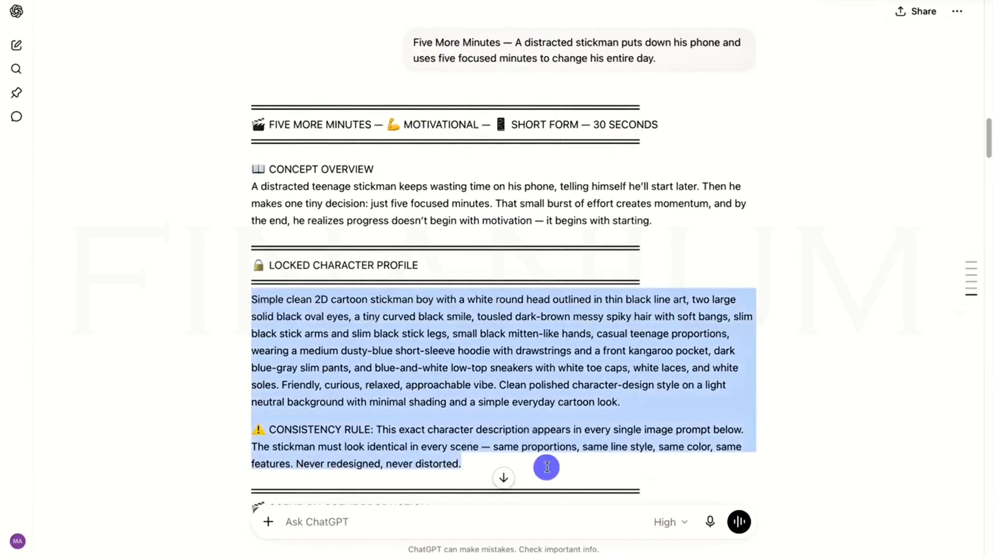
{"action": "left_click", "coordinate": [214, 295]}
Review the scene-by-scene production section, checking the image and animation prompts of Scenes 1 to 3.
{"action": "scroll", "coordinate": [794, 343], "scroll_direction": "down", "scroll_amount": 12}
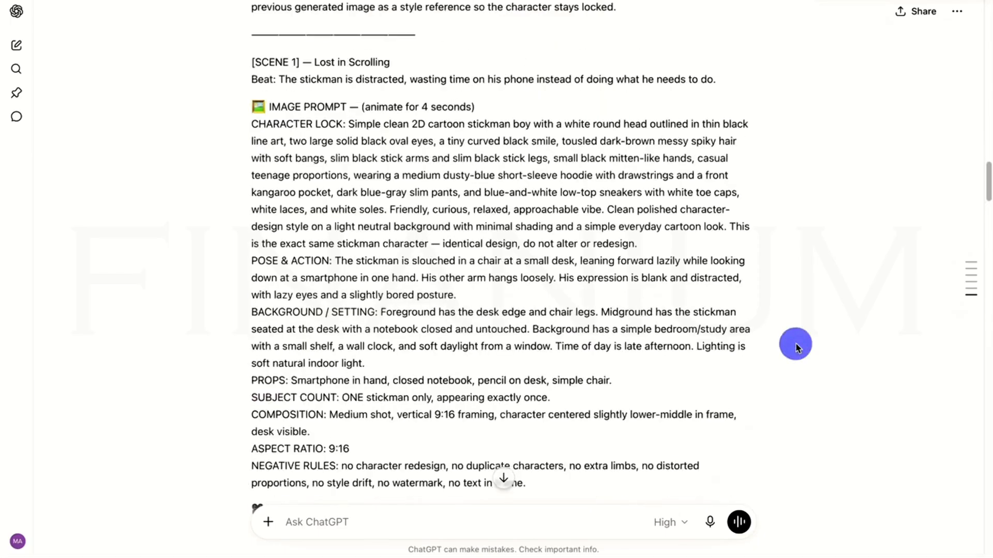
{"action": "scroll", "coordinate": [786, 340], "scroll_direction": "up", "scroll_amount": 3}
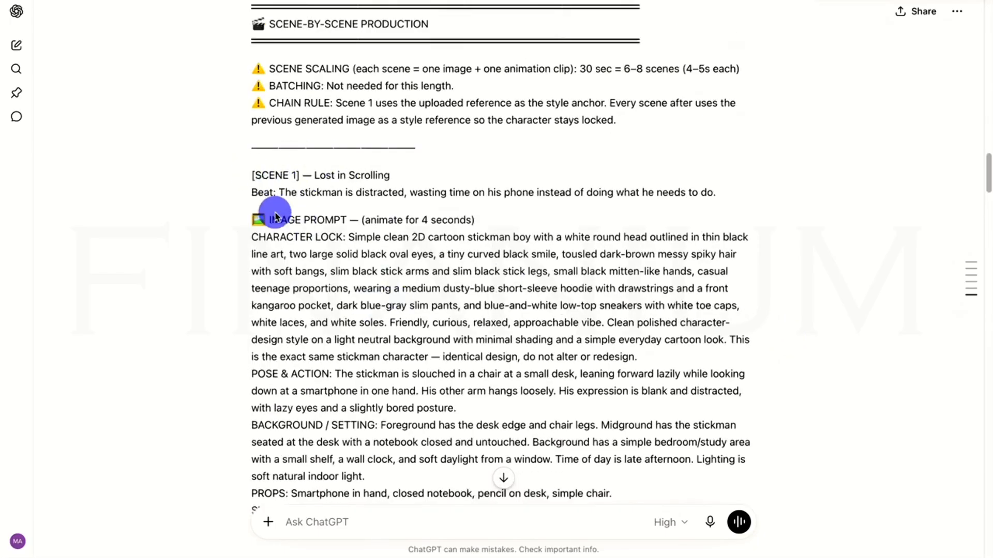
{"action": "scroll", "coordinate": [356, 323], "scroll_direction": "down", "scroll_amount": 5}
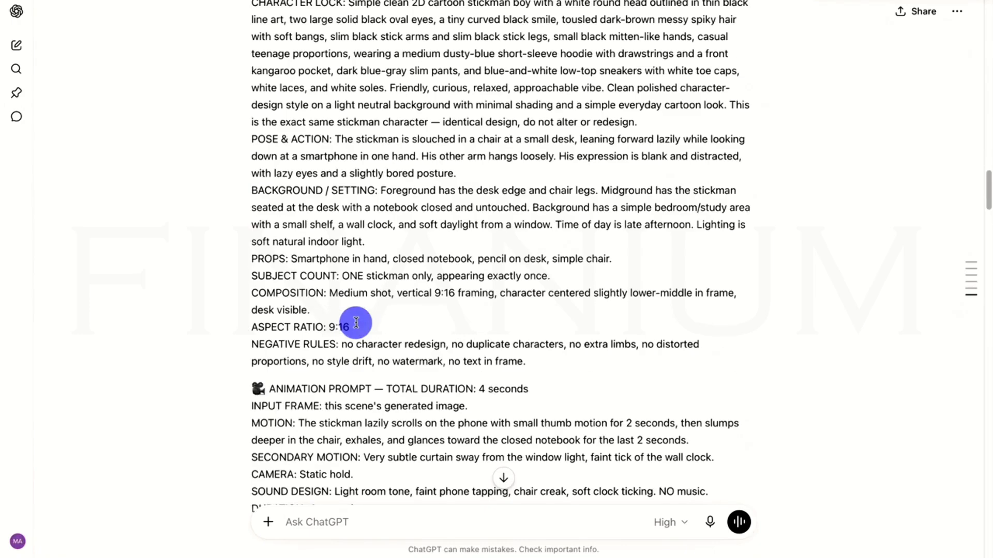
{"action": "scroll", "coordinate": [295, 388], "scroll_direction": "down", "scroll_amount": 3}
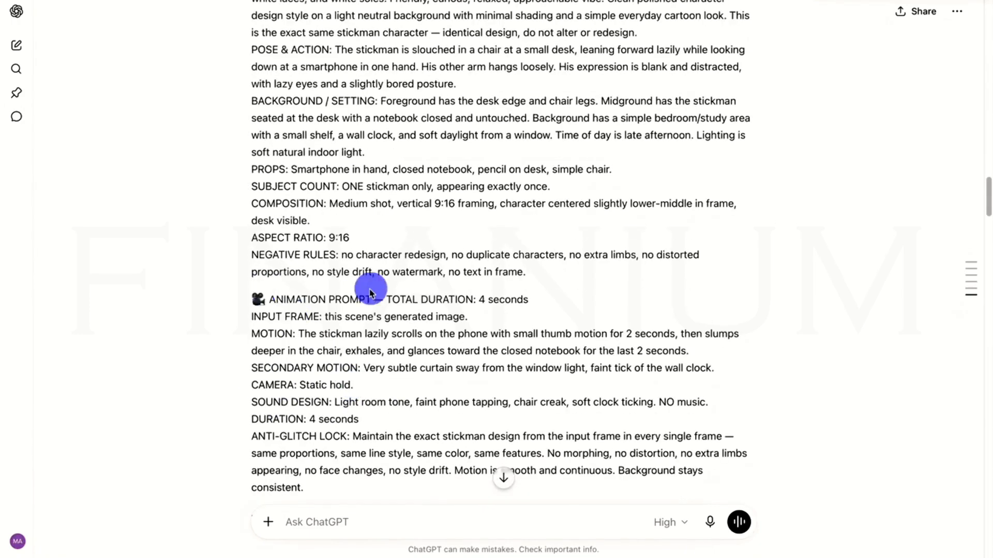
{"action": "scroll", "coordinate": [362, 317], "scroll_direction": "down", "scroll_amount": 10}
{"action": "scroll", "coordinate": [339, 321], "scroll_direction": "up", "scroll_amount": 5}
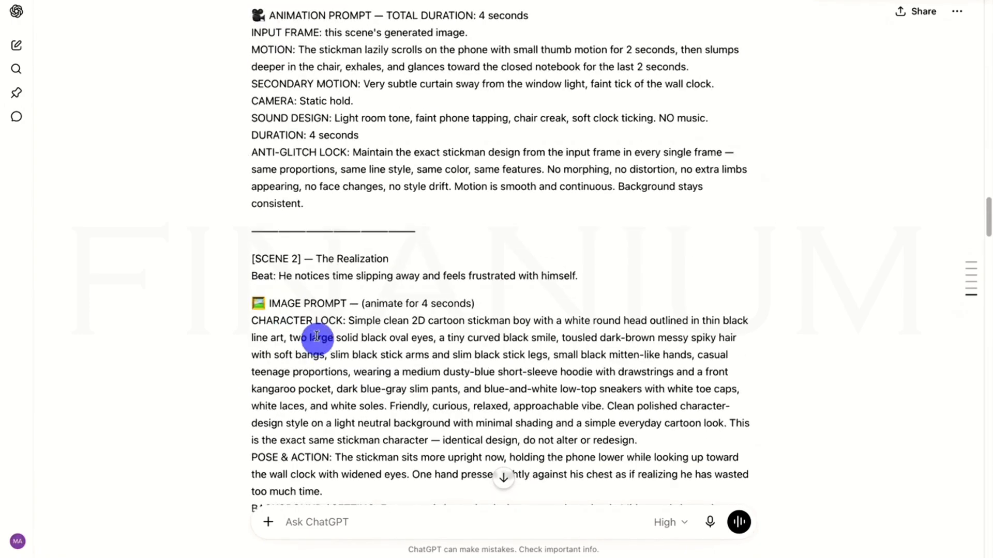
{"action": "scroll", "coordinate": [295, 307], "scroll_direction": "down", "scroll_amount": 15}
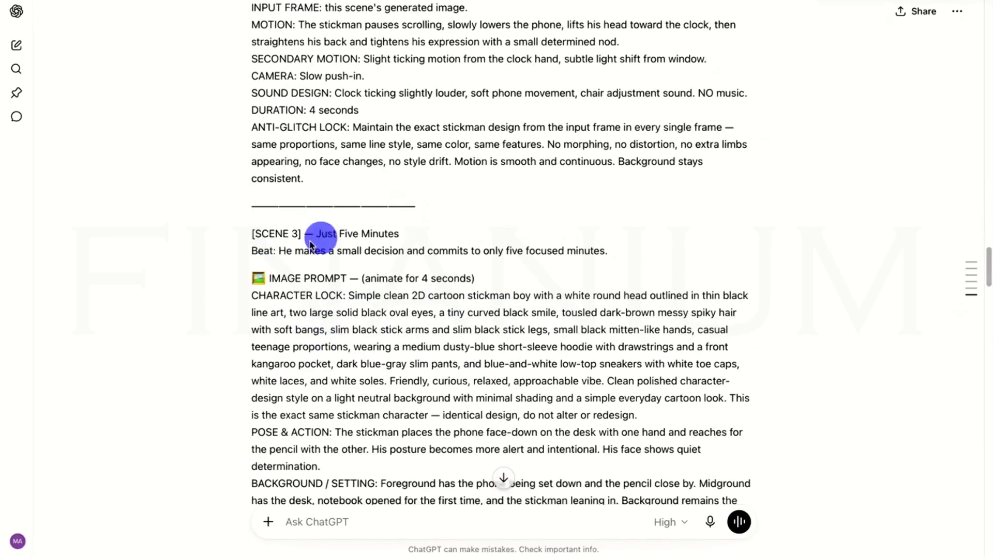
{"action": "scroll", "coordinate": [311, 245], "scroll_direction": "down", "scroll_amount": 9}
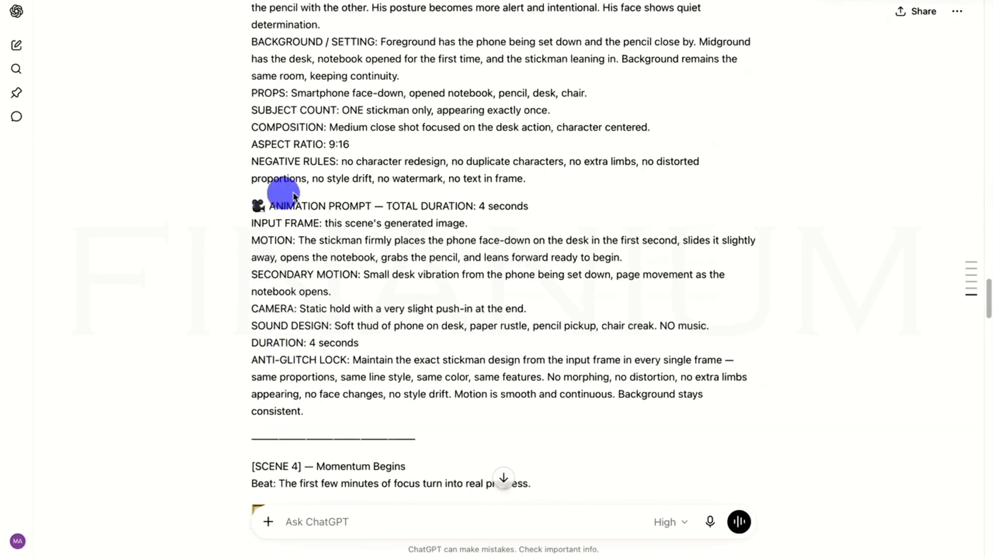
{"action": "scroll", "coordinate": [406, 292], "scroll_direction": "up", "scroll_amount": 20}
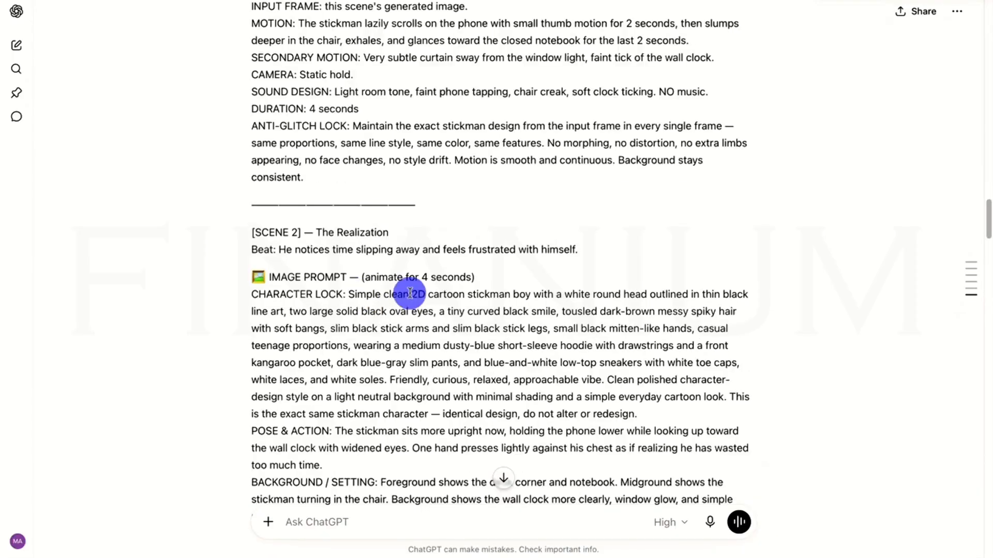
{"action": "scroll", "coordinate": [391, 296], "scroll_direction": "down", "scroll_amount": 9}
{"action": "scroll", "coordinate": [391, 295], "scroll_direction": "down", "scroll_amount": 6}
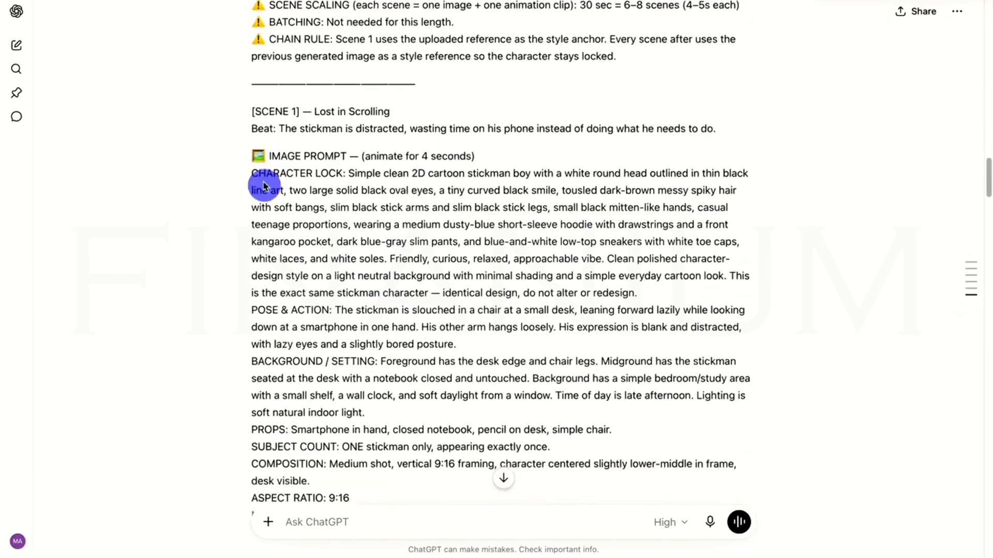
Copy the full Scene 1 "Lost in Scrolling" image prompt from the reply and switch to Google Flow.
{"action": "left_click_drag", "start_coordinate": [251, 155], "coordinate": [671, 381]}
{"action": "right_click", "coordinate": [504, 275]}
{"action": "left_click", "coordinate": [520, 332]}
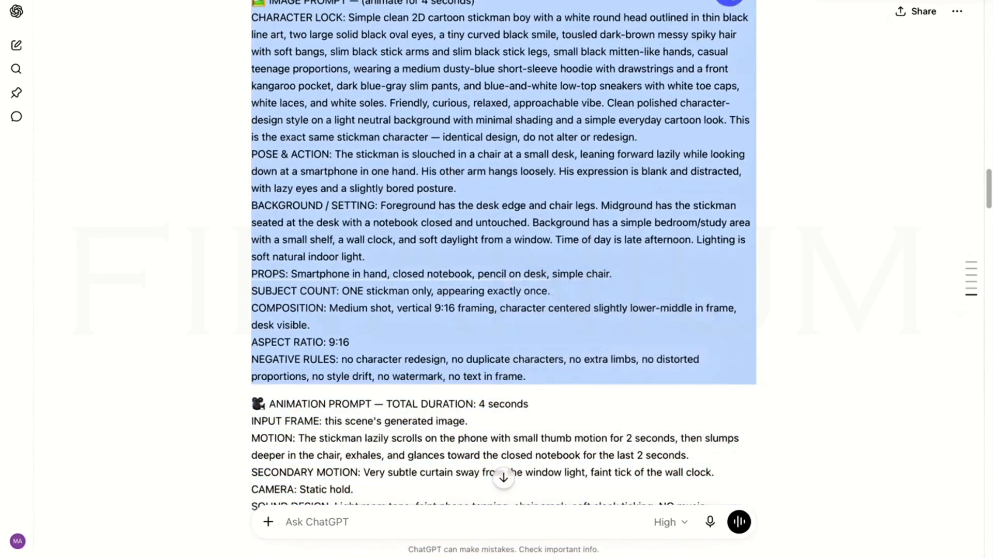
{"action": "left_click", "coordinate": [728, 0]}
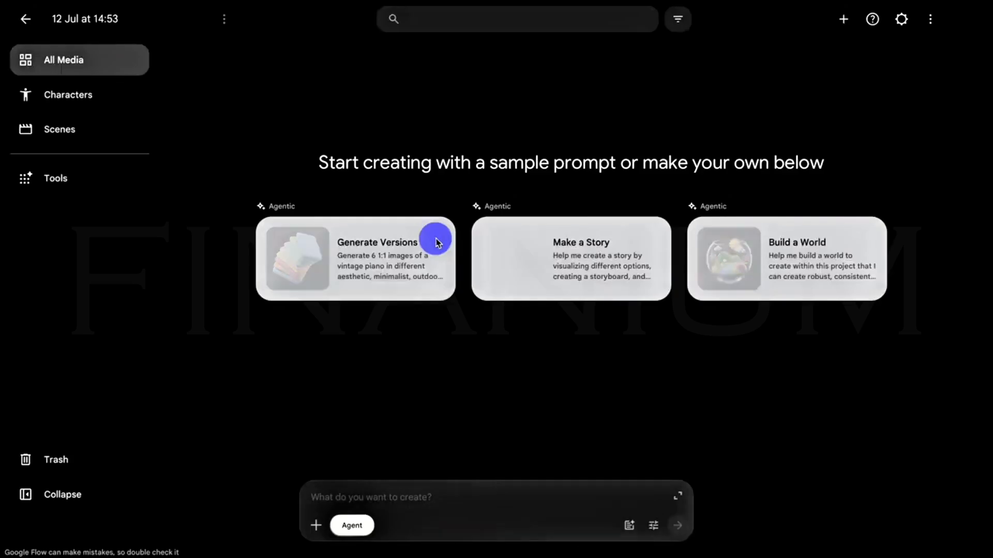
Turn off Agent mode and set image generation to the 9:16 aspect ratio with the Nano Banana 2 model.
{"action": "left_click", "coordinate": [350, 526]}
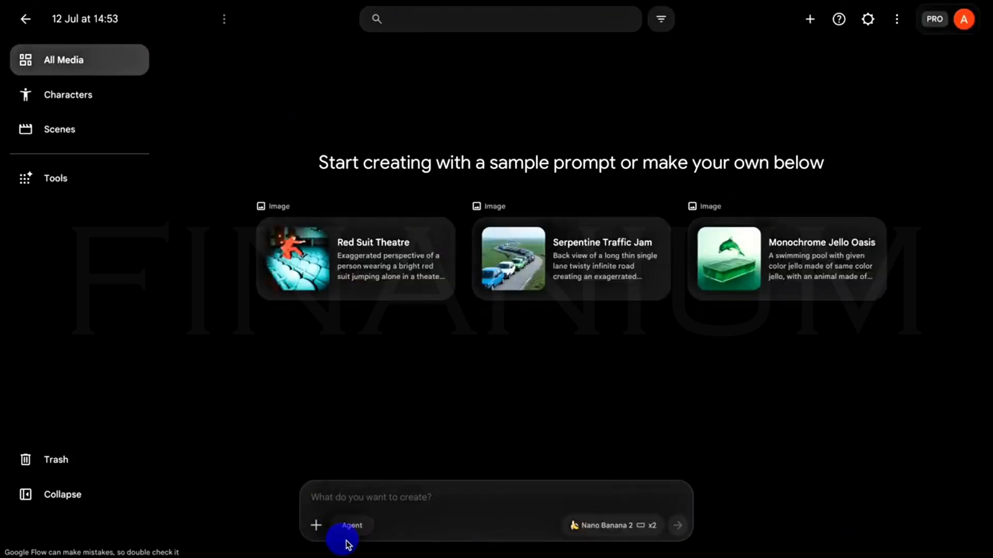
{"action": "left_click", "coordinate": [610, 528]}
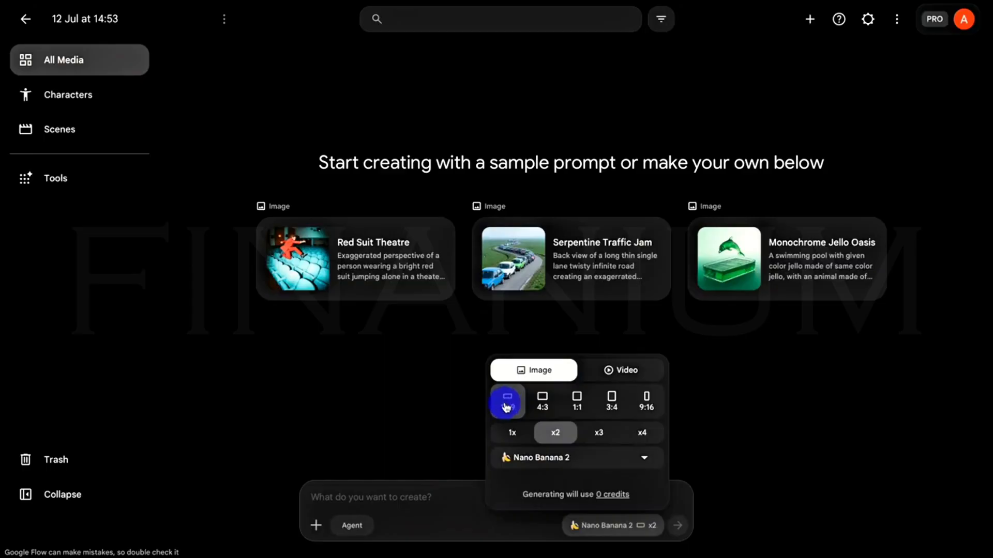
{"action": "left_click", "coordinate": [644, 402]}
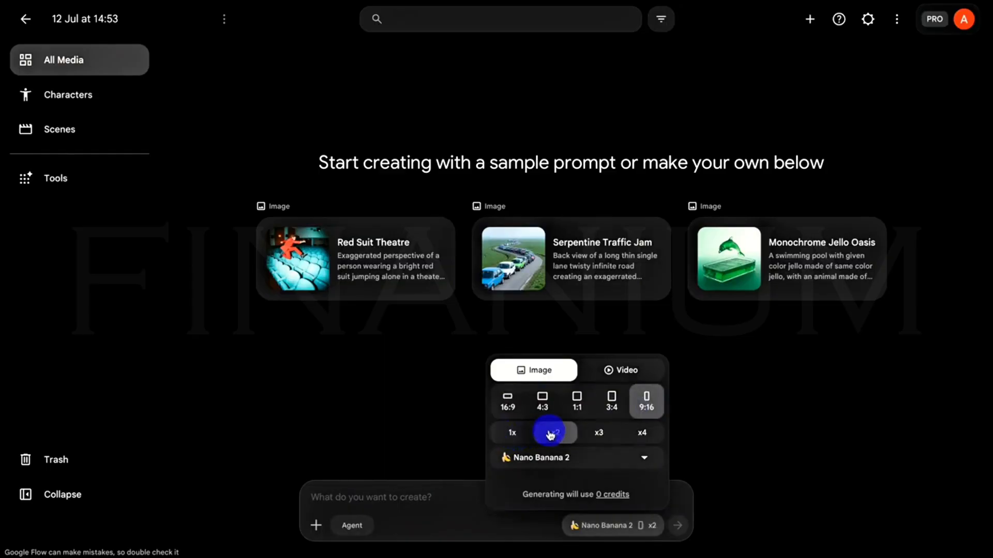
{"action": "left_click", "coordinate": [563, 458]}
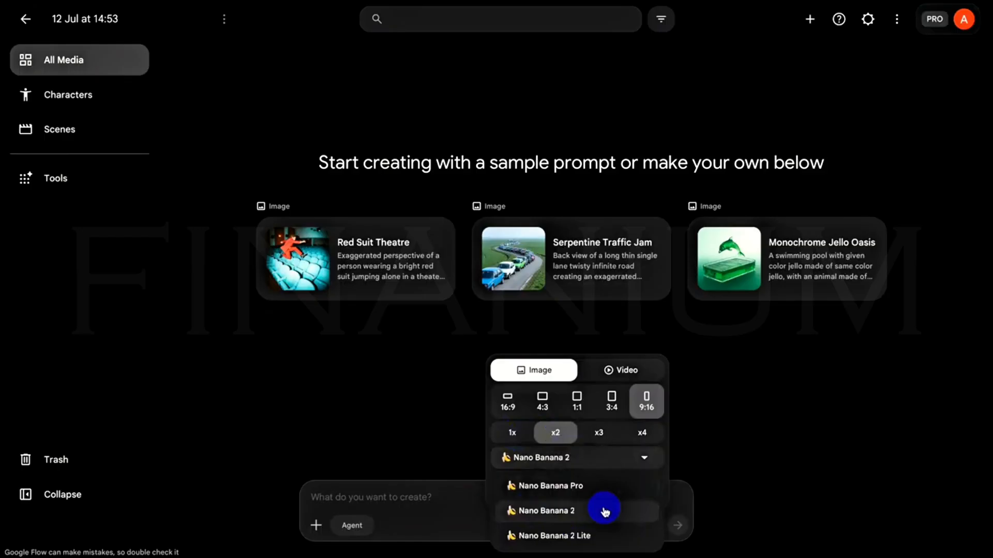
{"action": "left_click", "coordinate": [558, 512]}
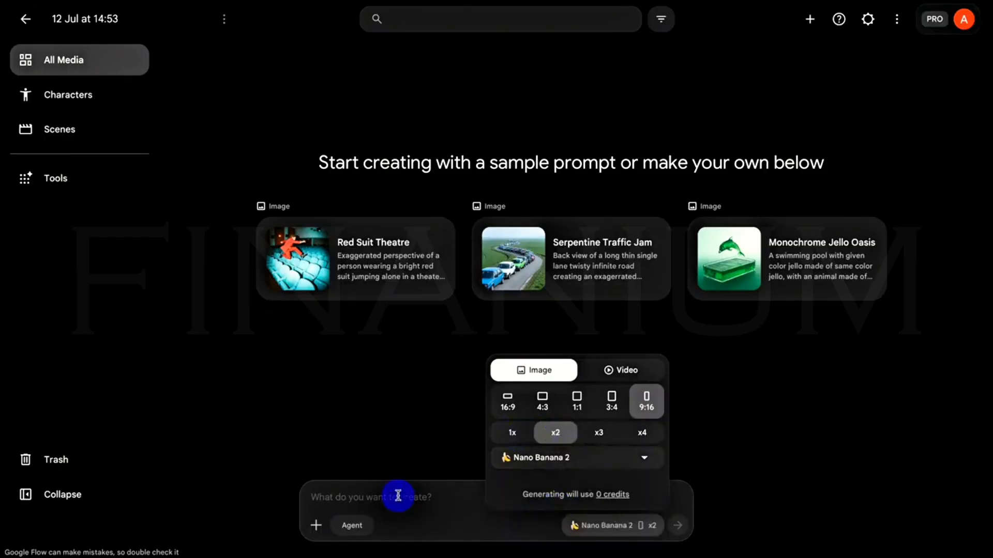
Paste the copied Scene 1 image prompt into the creation prompt and generate the images.
{"action": "left_click", "coordinate": [440, 506]}
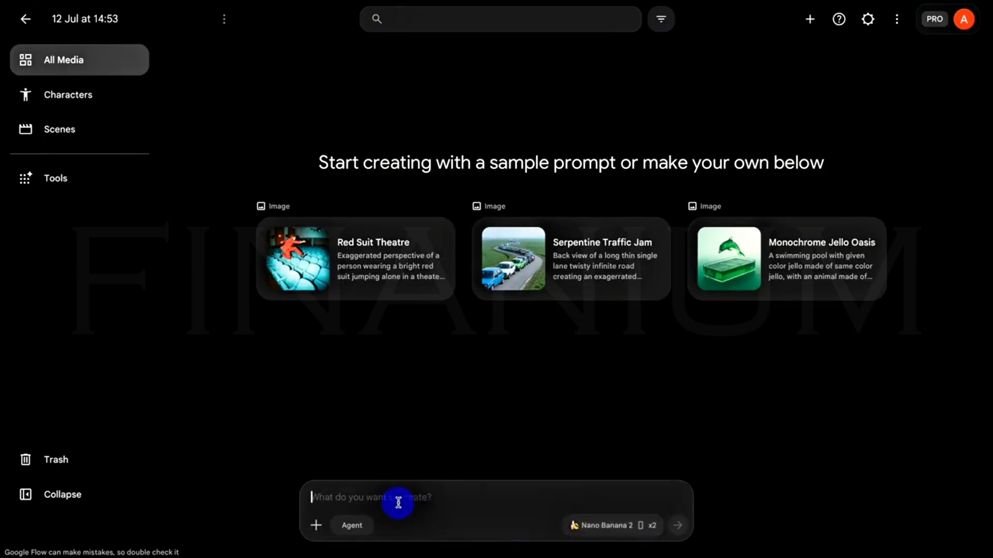
{"action": "right_click", "coordinate": [398, 502]}
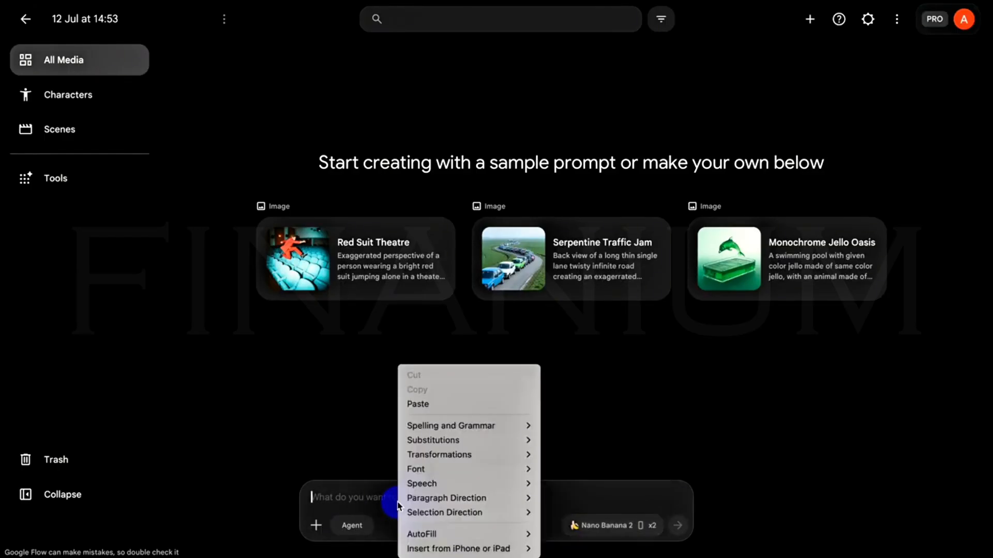
{"action": "left_click", "coordinate": [418, 404]}
{"action": "scroll", "coordinate": [464, 422], "scroll_direction": "up", "scroll_amount": 1}
{"action": "scroll", "coordinate": [465, 422], "scroll_direction": "down", "scroll_amount": 1}
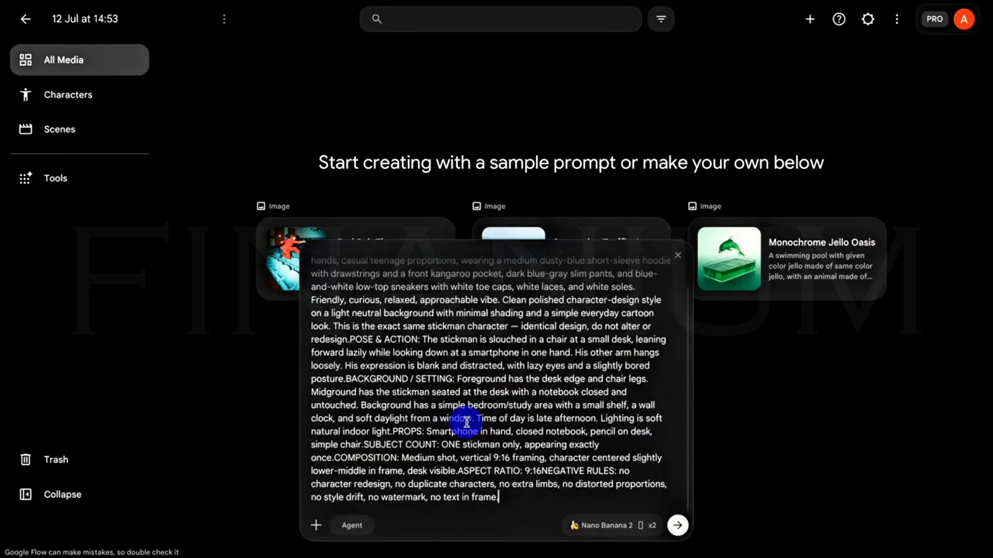
{"action": "left_click", "coordinate": [679, 526]}
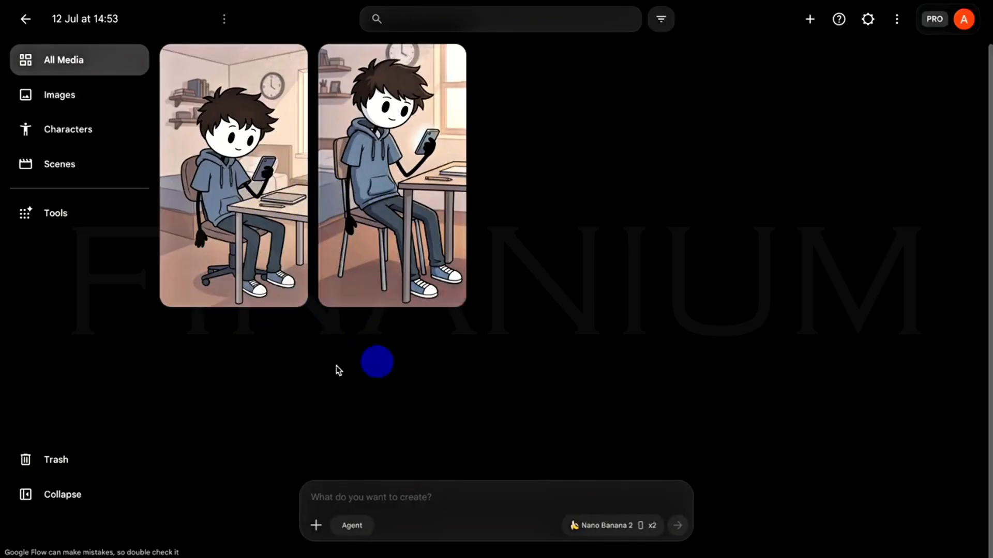
Copy the Scene 2 "The Realization" image prompt from ChatGPT and generate its images in Google Flow.
{"action": "left_click", "coordinate": [236, 1]}
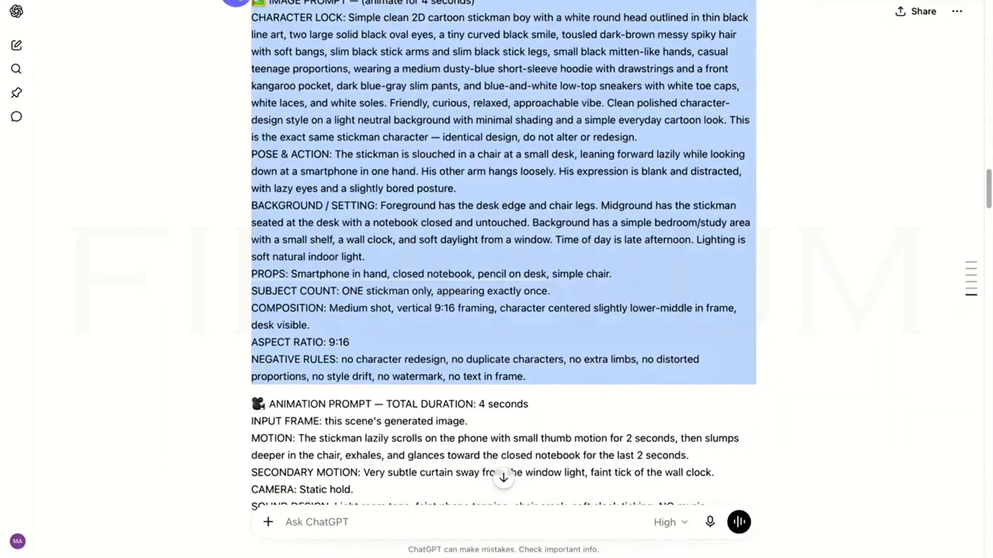
{"action": "scroll", "coordinate": [443, 279], "scroll_direction": "down", "scroll_amount": 12}
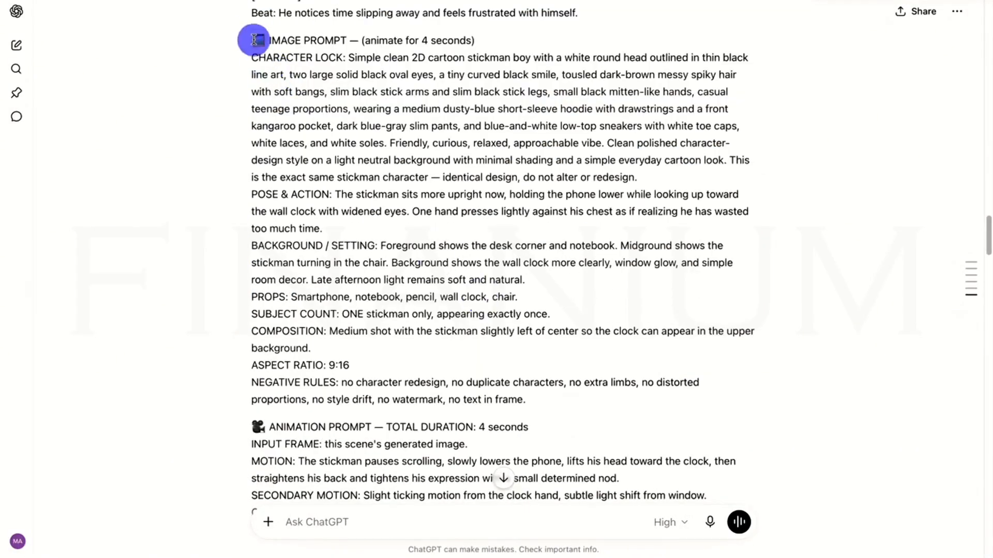
{"action": "left_click_drag", "start_coordinate": [252, 38], "coordinate": [552, 401]}
{"action": "right_click", "coordinate": [524, 337]}
{"action": "left_click", "coordinate": [532, 386]}
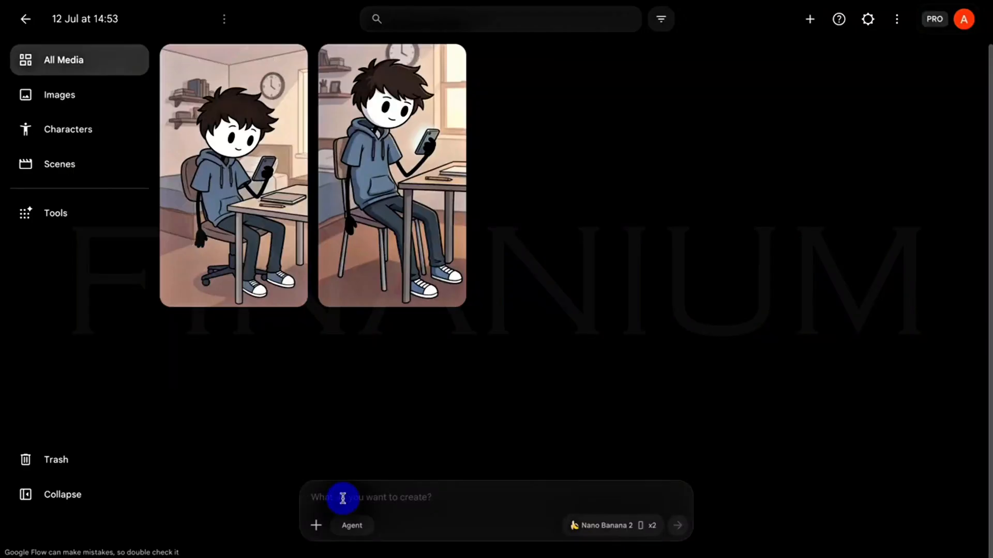
{"action": "right_click", "coordinate": [343, 498]}
{"action": "left_click", "coordinate": [394, 404]}
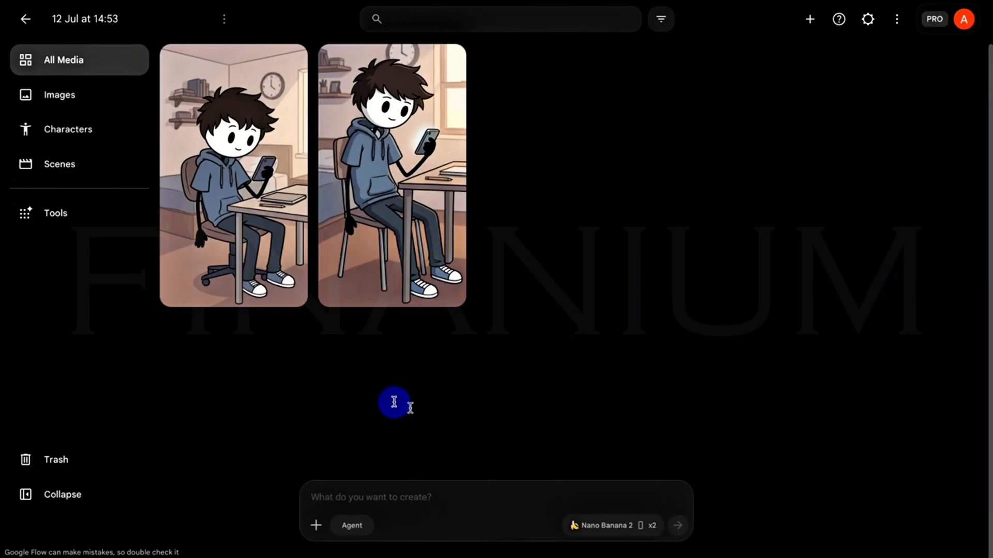
{"action": "left_click", "coordinate": [678, 528]}
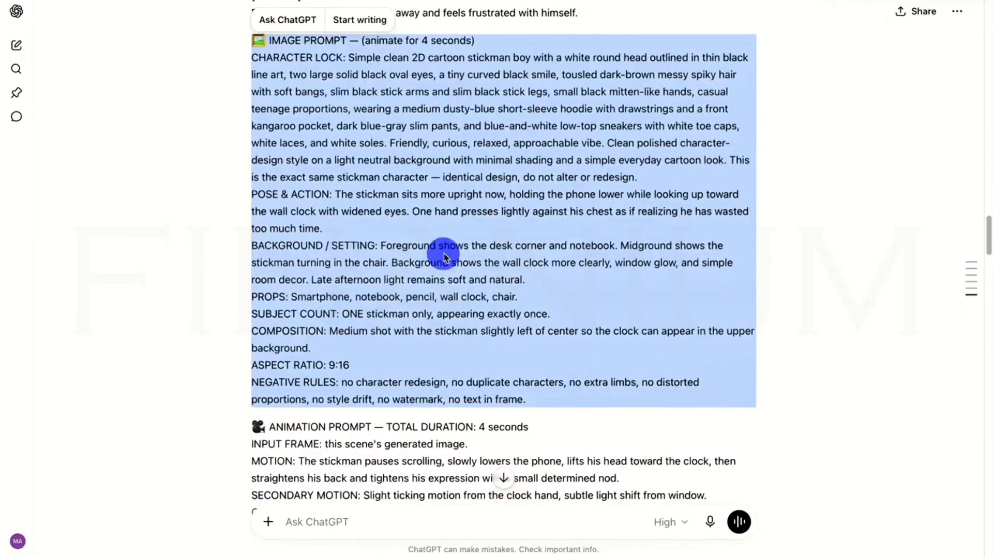
Copy the Scene 3 "Just Five Minutes" image prompt from ChatGPT and generate its images in Google Flow.
{"action": "scroll", "coordinate": [444, 257], "scroll_direction": "down", "scroll_amount": 15}
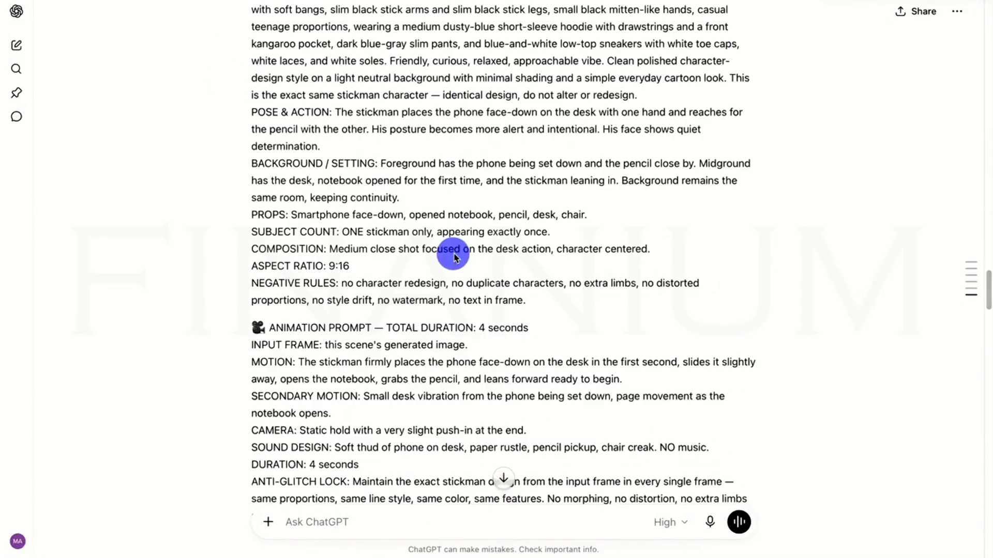
{"action": "scroll", "coordinate": [414, 240], "scroll_direction": "up", "scroll_amount": 3}
{"action": "left_click_drag", "start_coordinate": [252, 135], "coordinate": [627, 472]}
{"action": "right_click", "coordinate": [474, 385]}
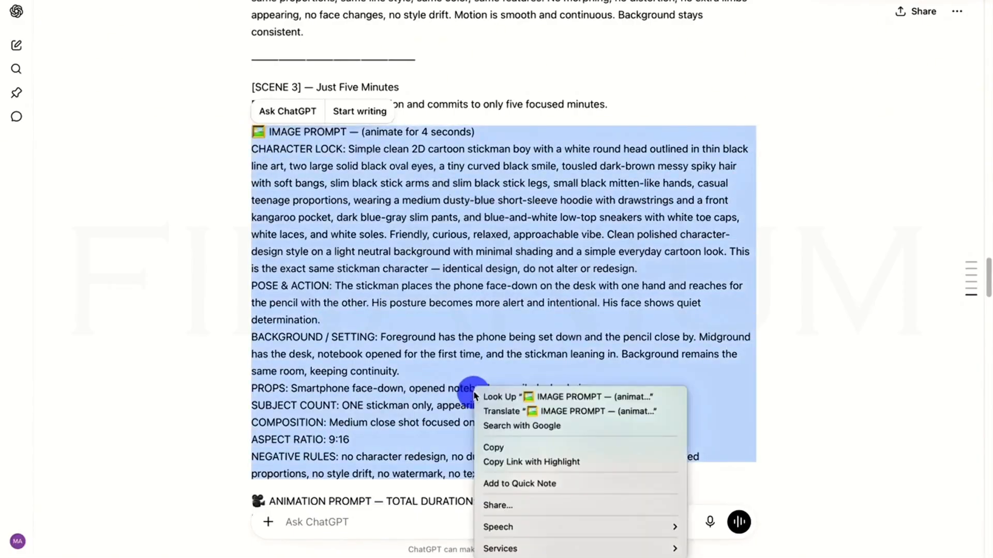
{"action": "left_click", "coordinate": [513, 444]}
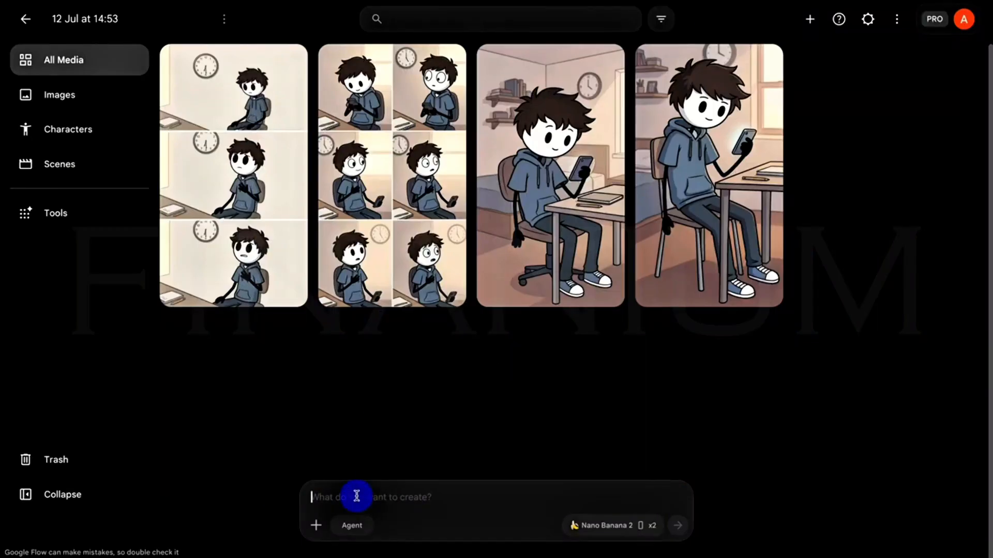
{"action": "right_click", "coordinate": [356, 496]}
{"action": "left_click", "coordinate": [380, 401]}
{"action": "left_click", "coordinate": [678, 526]}
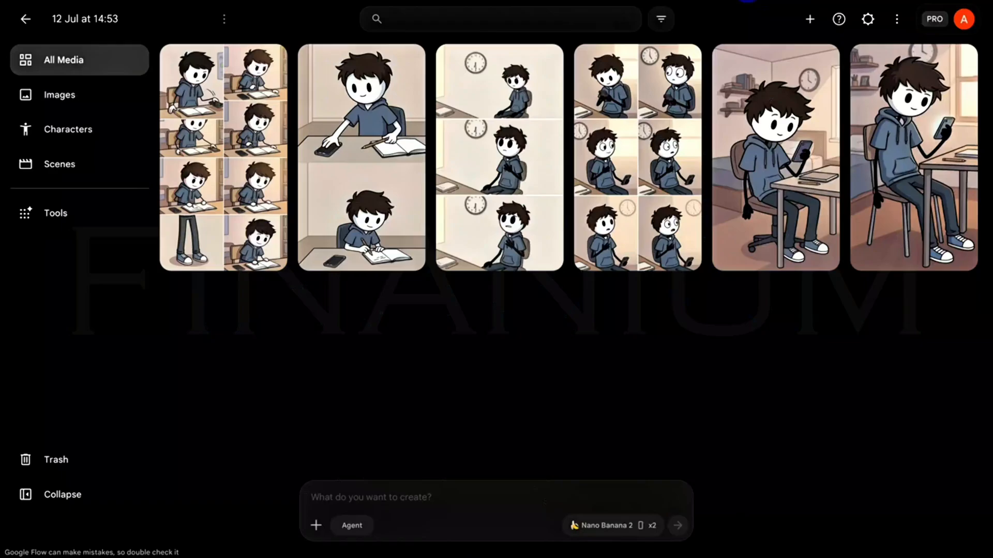
Copy the Scene 4 "Momentum Begins" image prompt from ChatGPT and generate its images in Google Flow.
{"action": "key", "text": "ctrl+v"}
{"action": "left_click", "coordinate": [677, 527]}
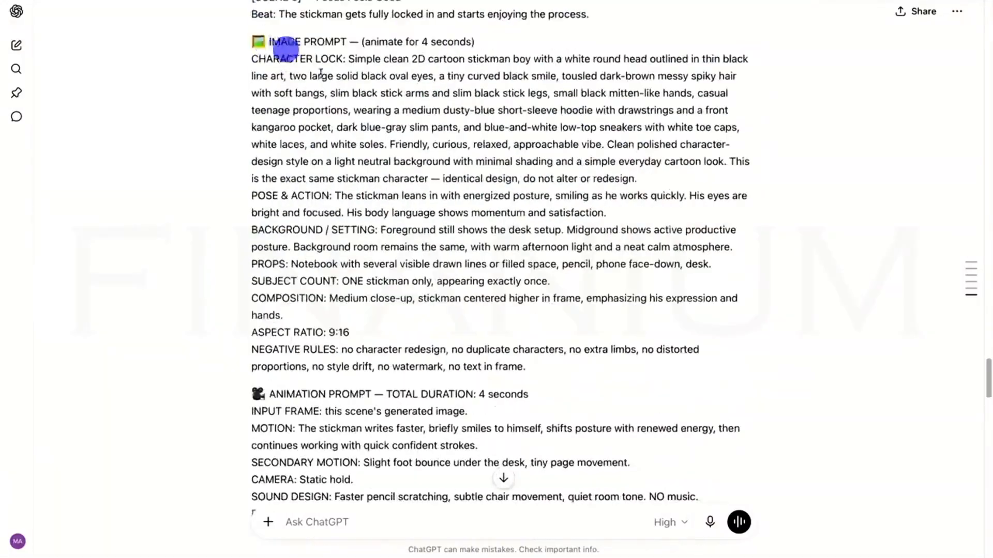
{"action": "triple_click", "coordinate": [284, 45]}
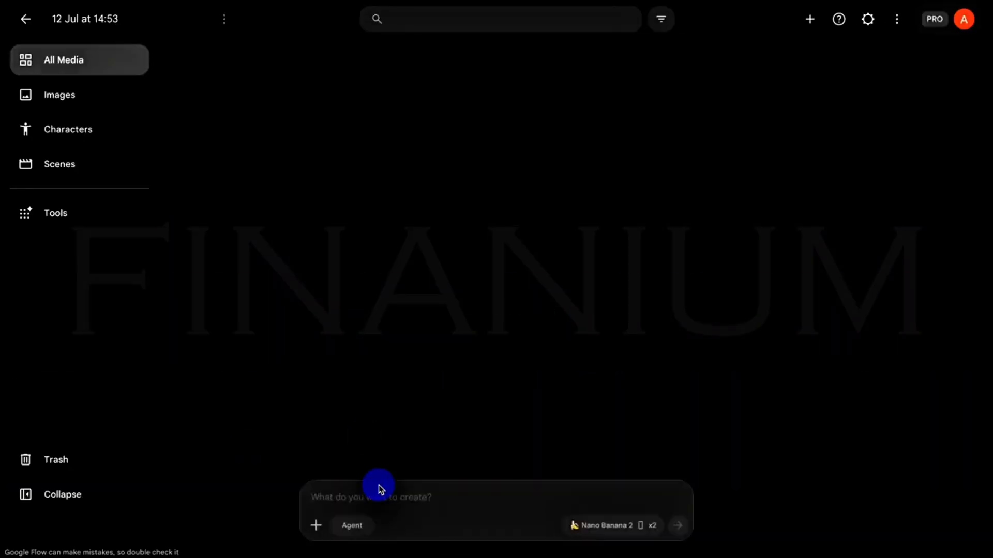
{"action": "right_click", "coordinate": [371, 496]}
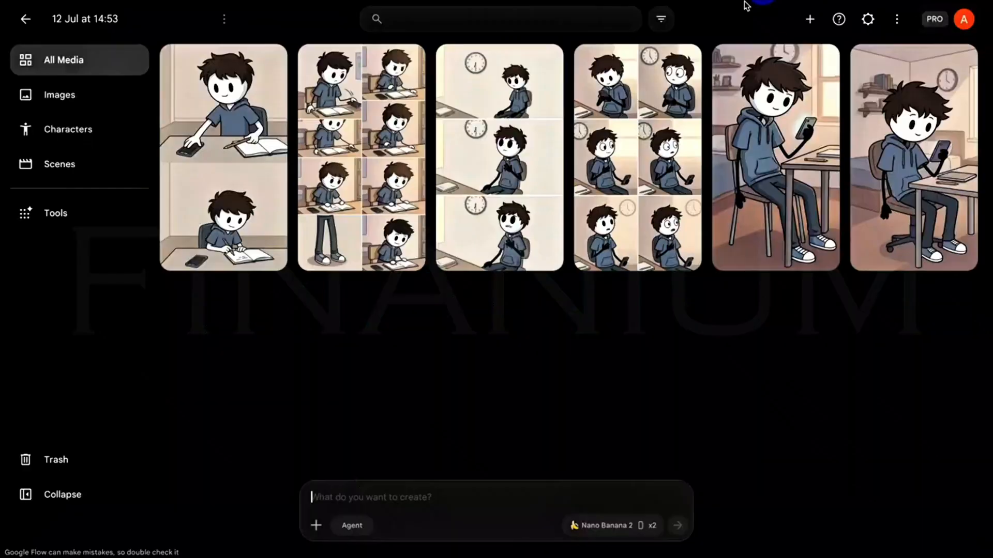
{"action": "key", "text": "ctrl+v"}
{"action": "left_click", "coordinate": [681, 529]}
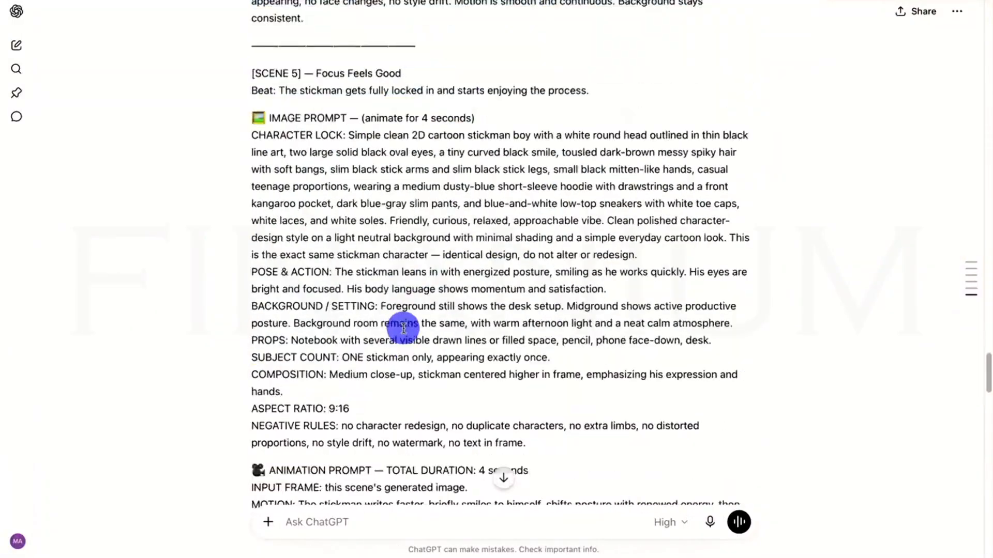
Copy the Scene 5 image prompt from ChatGPT and generate its images in Google Flow.
{"action": "triple_click", "coordinate": [402, 327]}
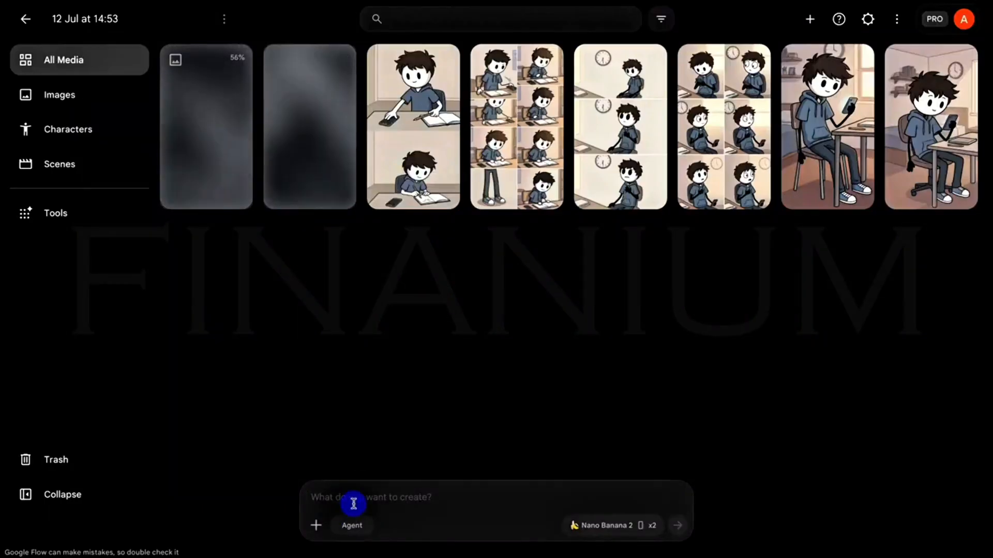
{"action": "key", "text": "ctrl+v"}
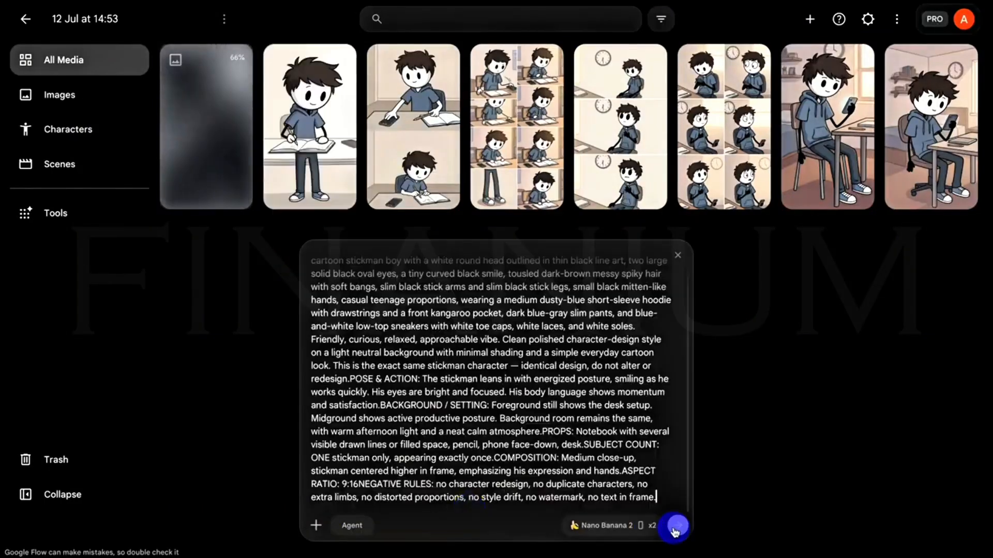
{"action": "left_click", "coordinate": [677, 525]}
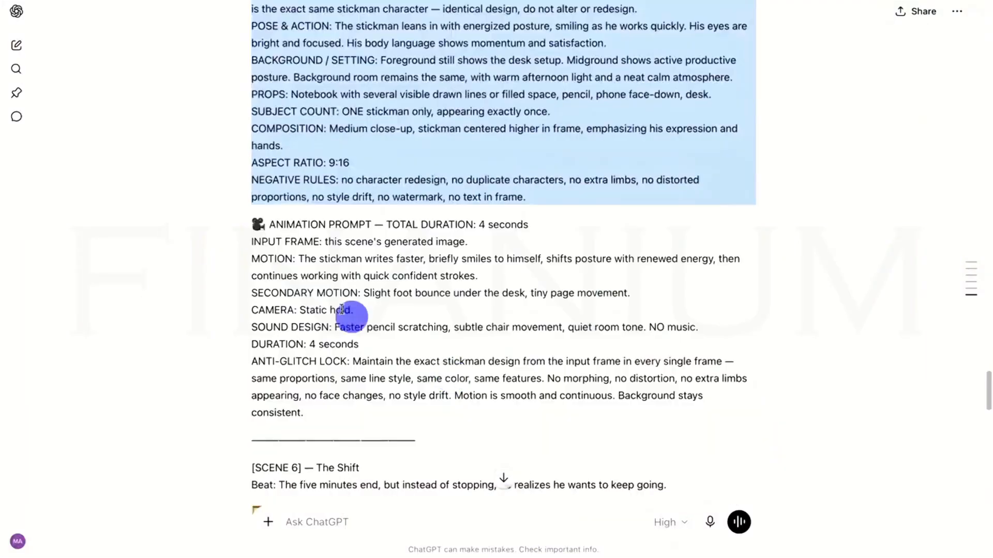
Copy the Scene 6 "The Shift" image prompt from ChatGPT and generate its images in Google Flow.
{"action": "scroll", "coordinate": [342, 309], "scroll_direction": "down", "scroll_amount": 10}
{"action": "triple_click", "coordinate": [552, 253]}
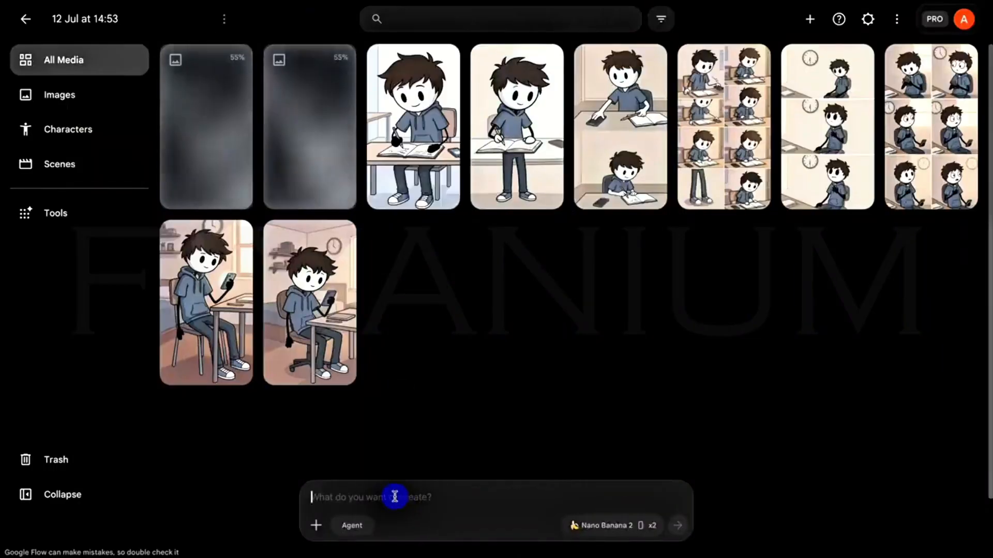
{"action": "key", "text": "ctrl+v"}
{"action": "left_click", "coordinate": [678, 525]}
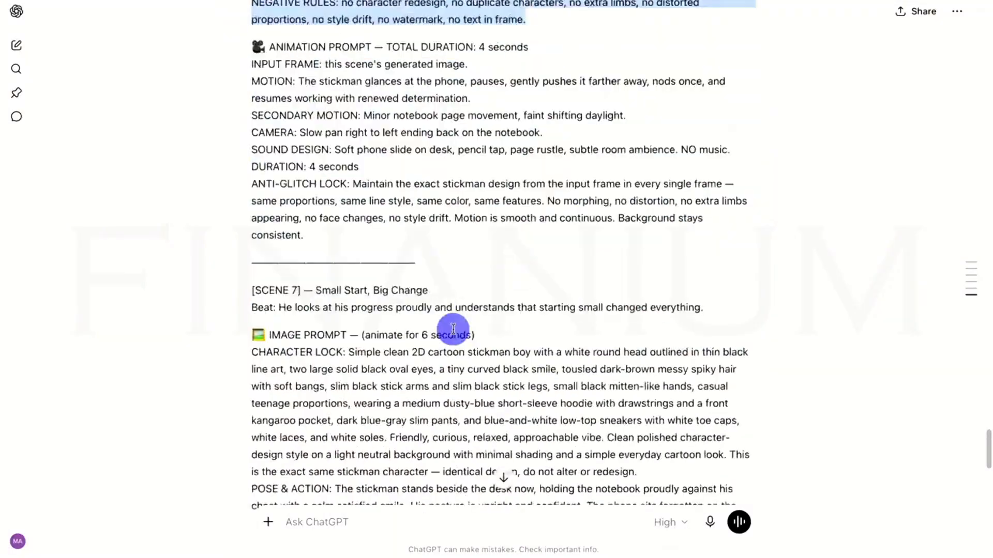
Copy the final scene's image prompt from ChatGPT and generate its images in Google Flow.
{"action": "triple_click", "coordinate": [452, 328]}
{"action": "scroll", "coordinate": [465, 310], "scroll_direction": "down", "scroll_amount": 6}
{"action": "right_click", "coordinate": [382, 498]}
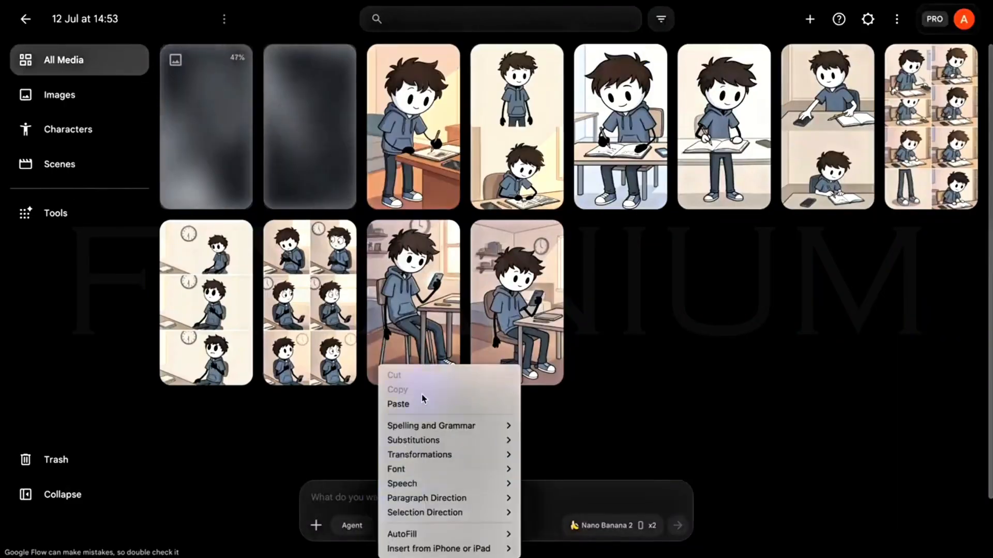
{"action": "left_click", "coordinate": [421, 403]}
{"action": "key", "text": "Return"}
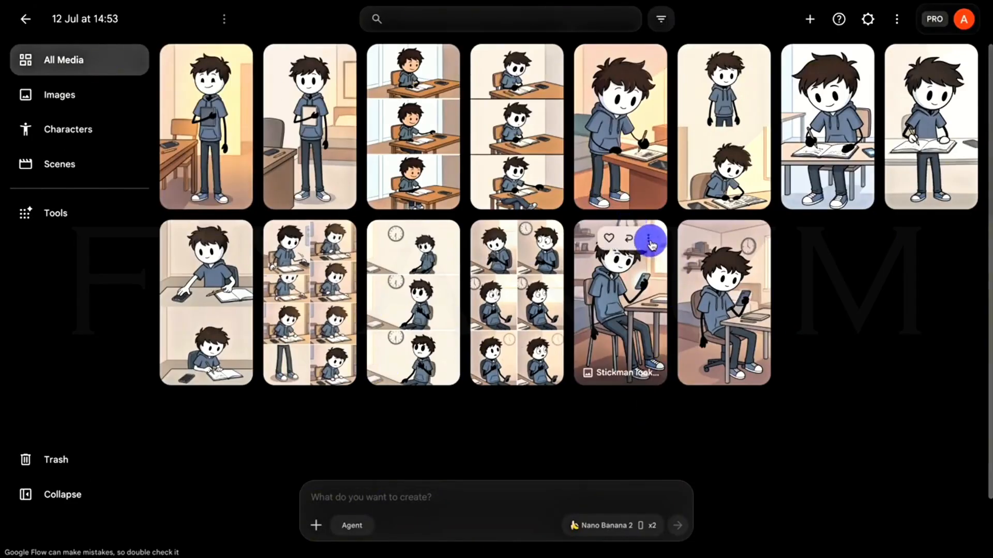
Move the extra phone-scrolling image, the six-panel clock grid and the eight-panel writing grid to the trash.
{"action": "left_click", "coordinate": [650, 236]}
{"action": "left_click", "coordinate": [641, 473]}
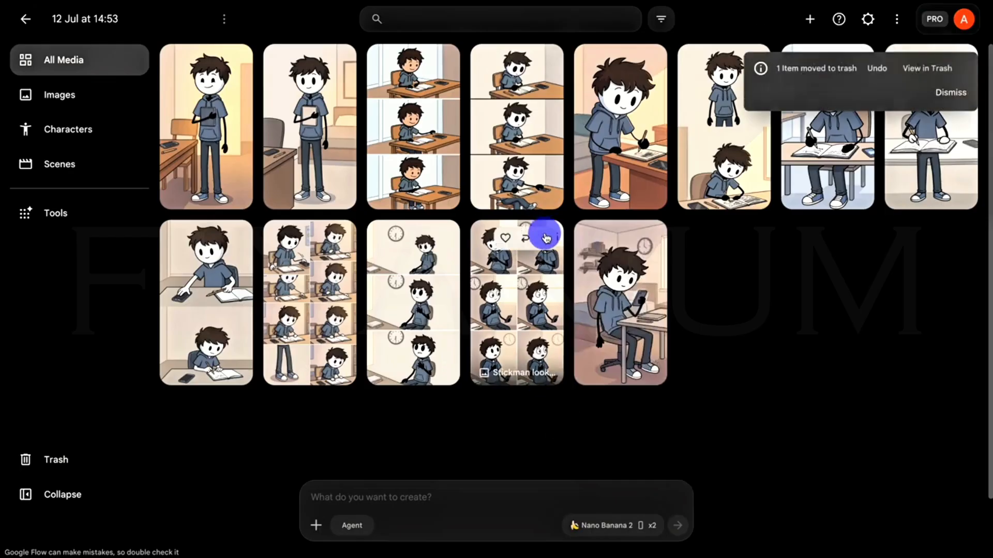
{"action": "left_click", "coordinate": [542, 236]}
{"action": "left_click", "coordinate": [541, 472]}
{"action": "left_click", "coordinate": [334, 240]}
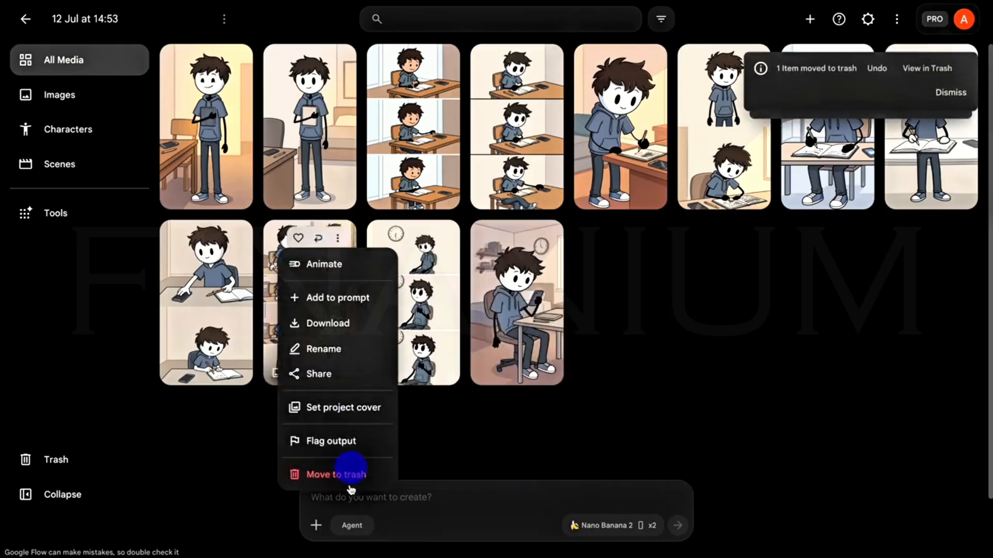
{"action": "left_click", "coordinate": [331, 472]}
{"action": "left_click", "coordinate": [952, 94]}
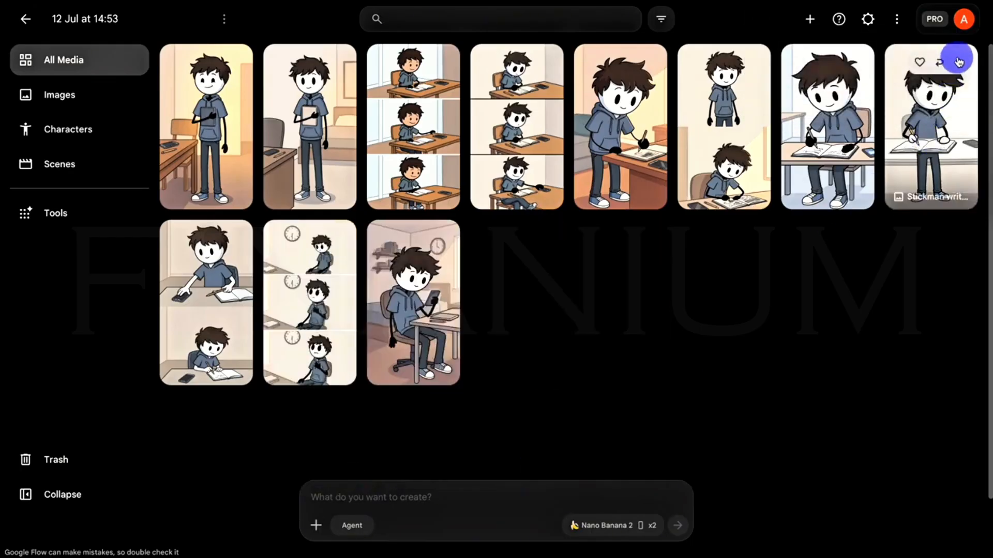
Move the image of the stickman standing behind the desk while writing to the trash.
{"action": "left_click", "coordinate": [959, 62]}
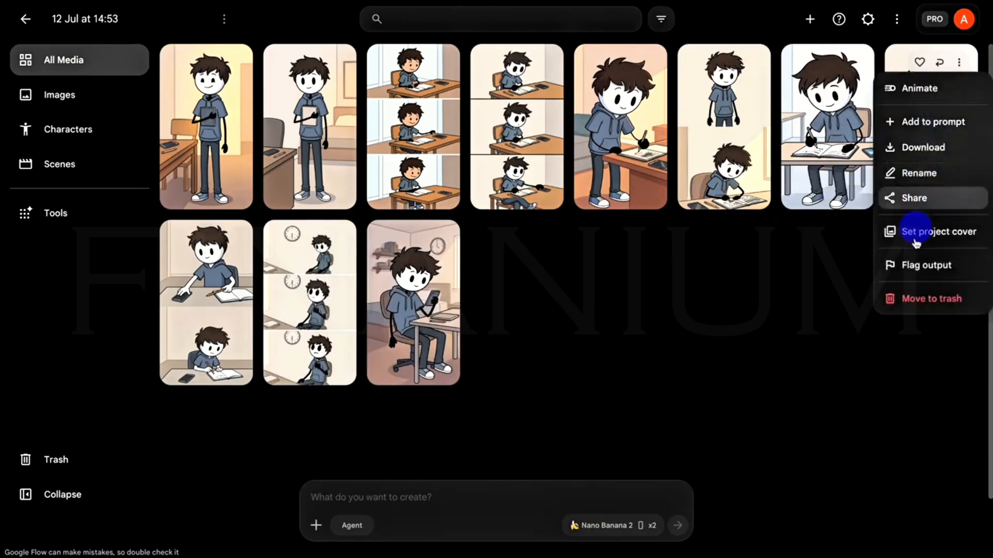
{"action": "left_click", "coordinate": [931, 299]}
{"action": "left_click", "coordinate": [946, 147]}
{"action": "left_click", "coordinate": [959, 62]}
{"action": "left_click", "coordinate": [931, 297]}
{"action": "left_click", "coordinate": [948, 91]}
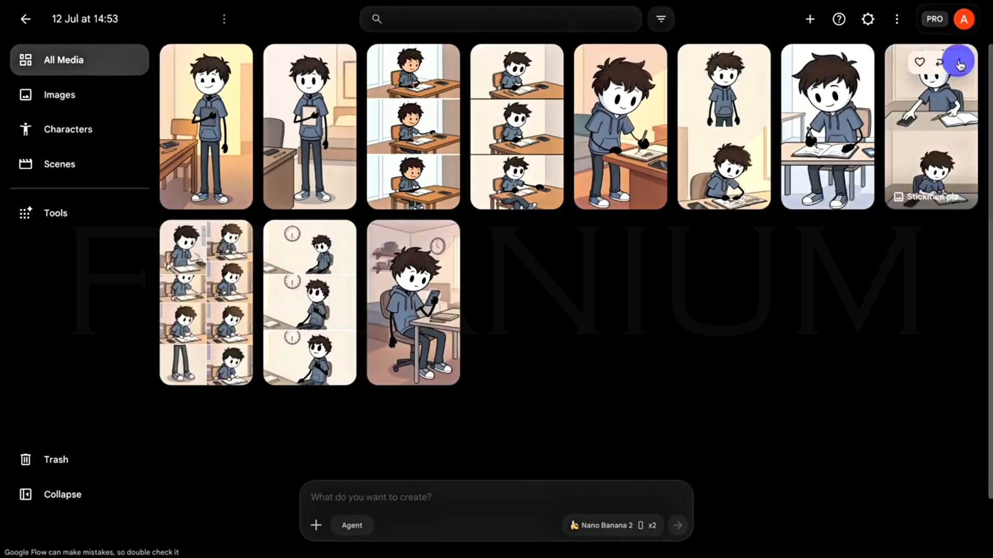
Move both two-panel images, the eight-panel writing grid and the orange-faced three-panel image to the trash.
{"action": "left_click", "coordinate": [959, 62]}
{"action": "left_click", "coordinate": [931, 298]}
{"action": "left_click", "coordinate": [752, 62]}
{"action": "left_click", "coordinate": [747, 300]}
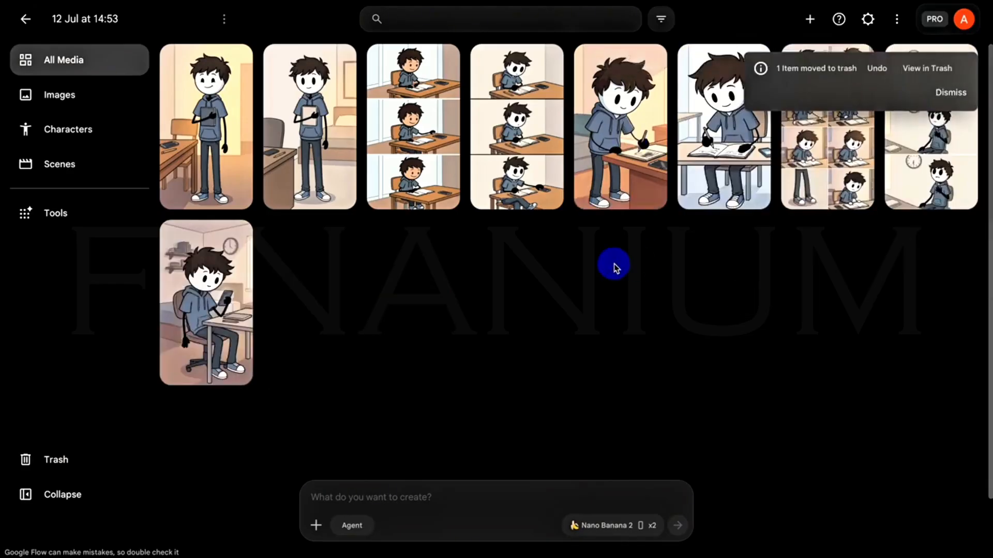
{"action": "left_click", "coordinate": [855, 62]}
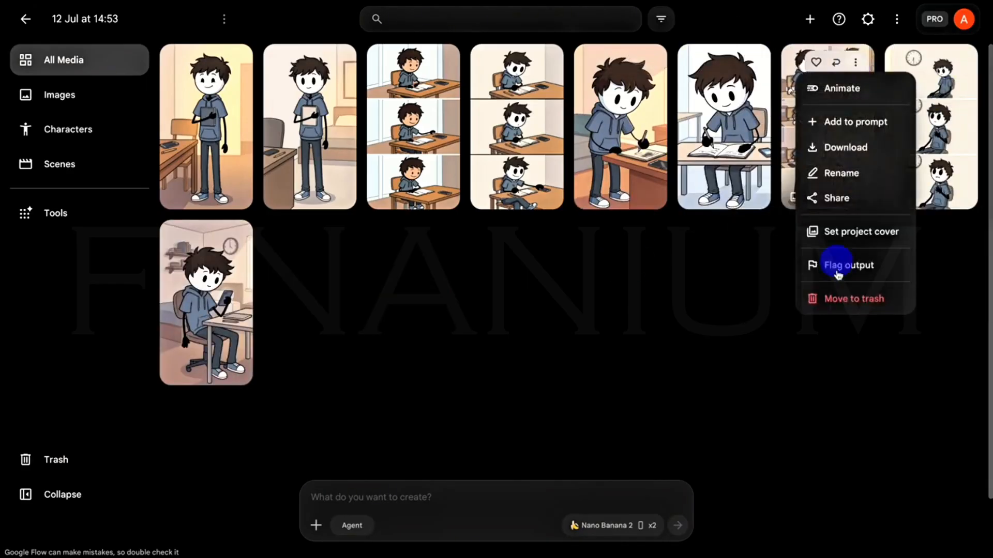
{"action": "left_click", "coordinate": [850, 299]}
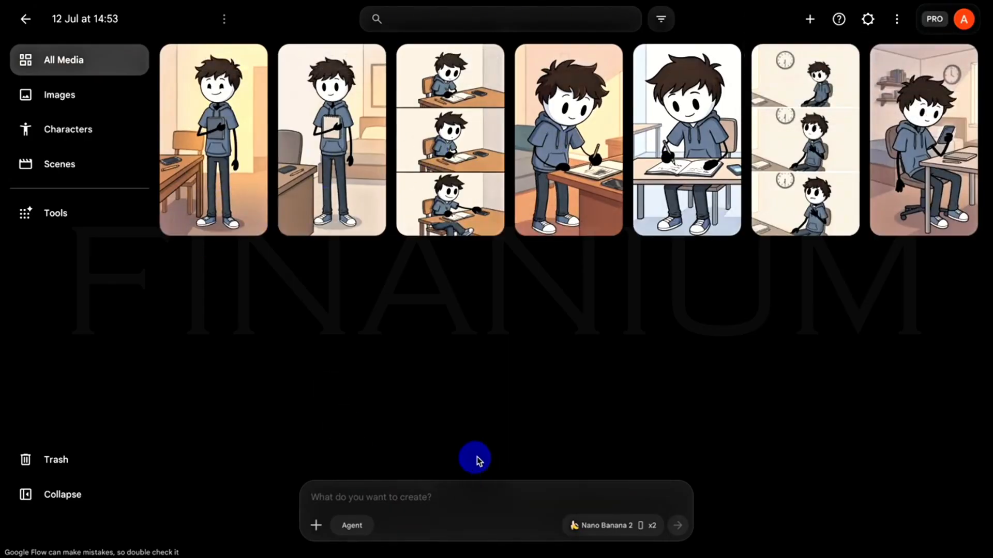
Switch generation to Video with Ingredients at 9:16, 1x output, the Omni Flash model and a 4s duration.
{"action": "left_click", "coordinate": [595, 527]}
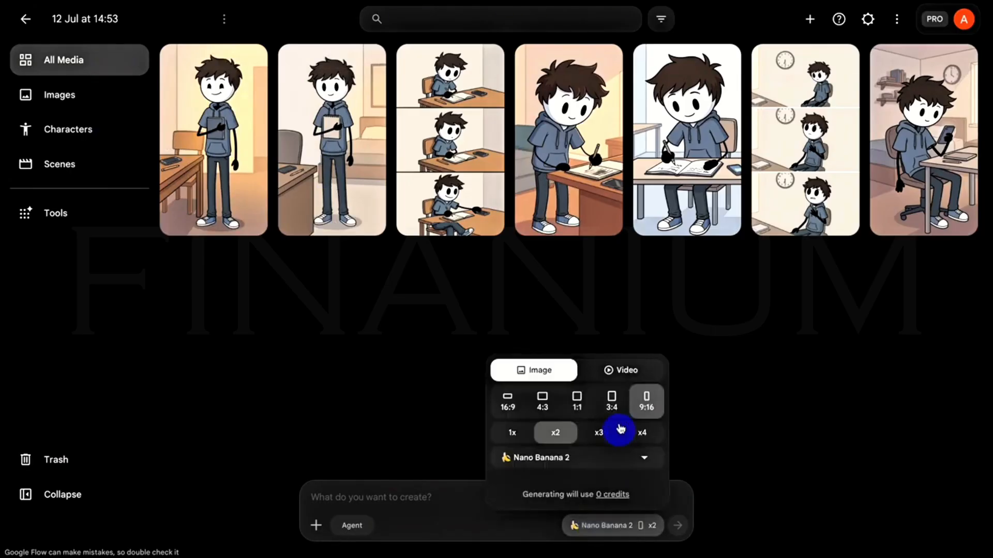
{"action": "left_click", "coordinate": [620, 379]}
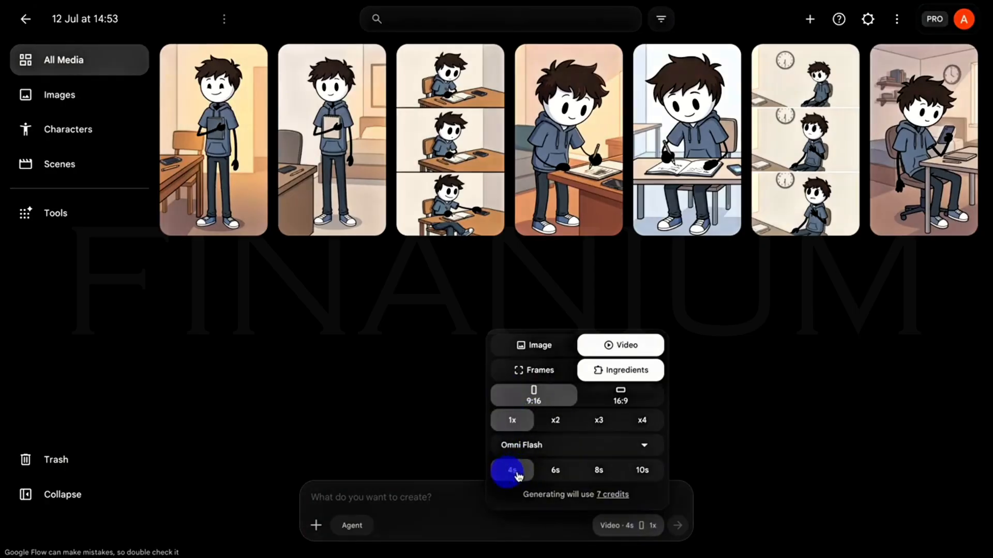
{"action": "left_click", "coordinate": [644, 448]}
{"action": "left_click", "coordinate": [548, 330]}
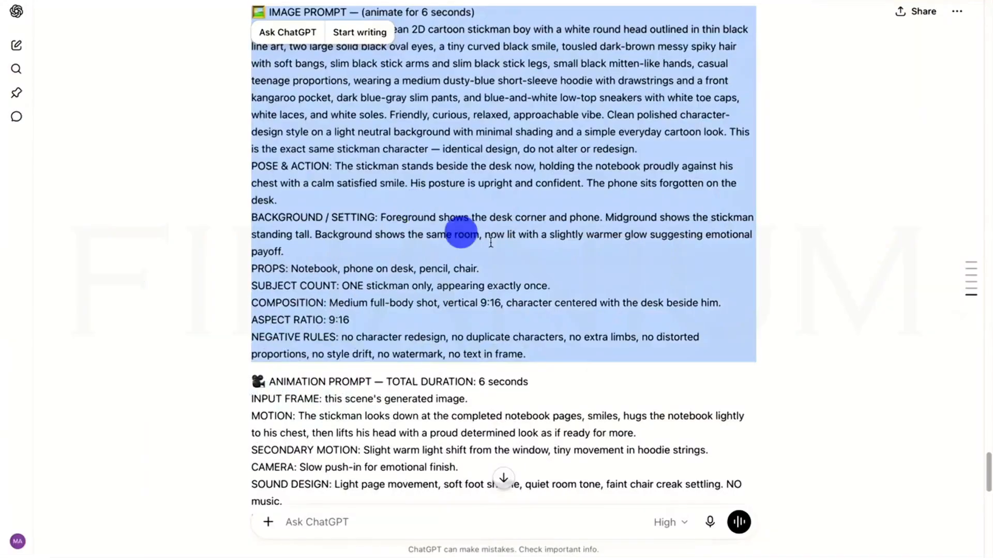
Copy the Scene 1 animation prompt from ChatGPT, the one where the stickman lazily scrolls on the phone.
{"action": "scroll", "coordinate": [634, 295], "scroll_direction": "down", "scroll_amount": 10}
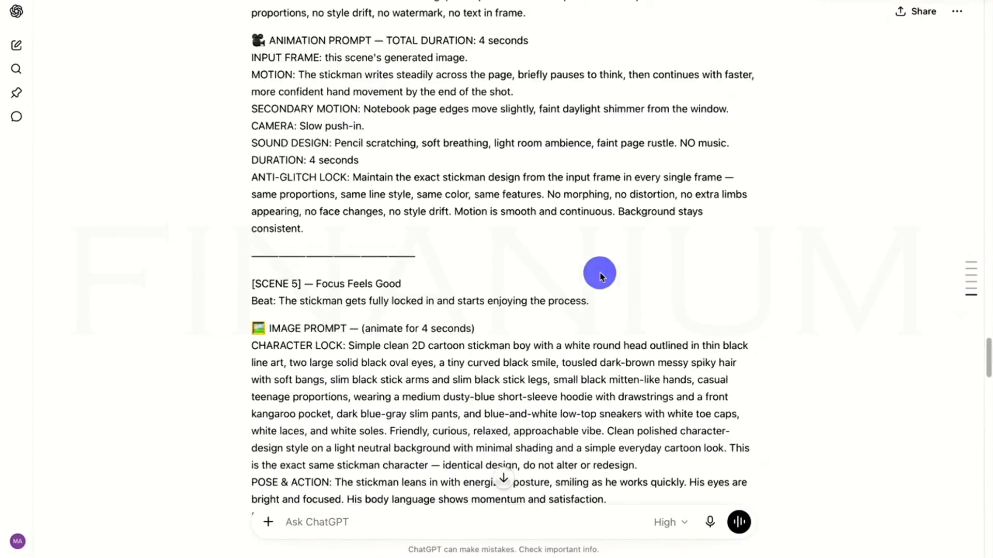
{"action": "scroll", "coordinate": [528, 273], "scroll_direction": "up", "scroll_amount": 20}
{"action": "scroll", "coordinate": [522, 269], "scroll_direction": "down", "scroll_amount": 15}
{"action": "scroll", "coordinate": [516, 274], "scroll_direction": "up", "scroll_amount": 3}
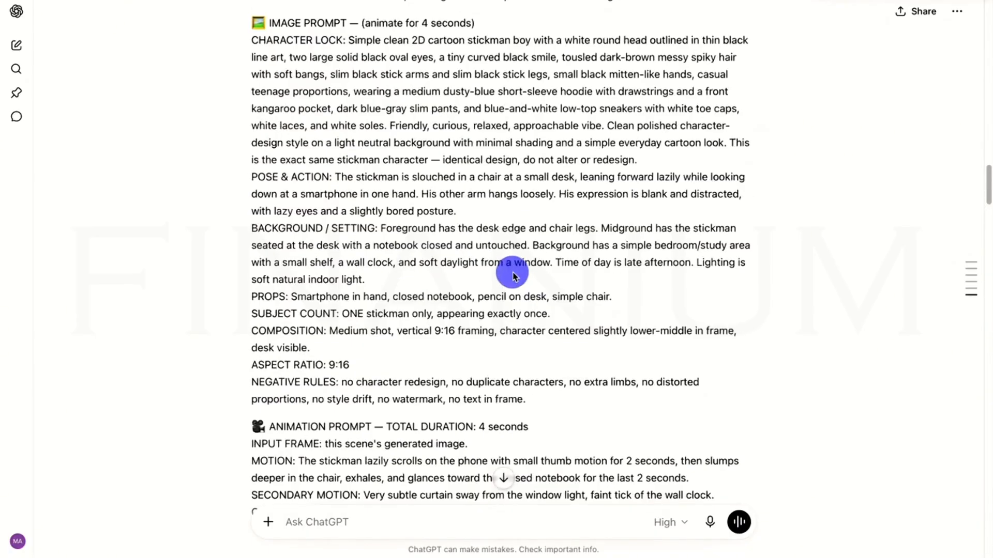
{"action": "scroll", "coordinate": [513, 275], "scroll_direction": "down", "scroll_amount": 4}
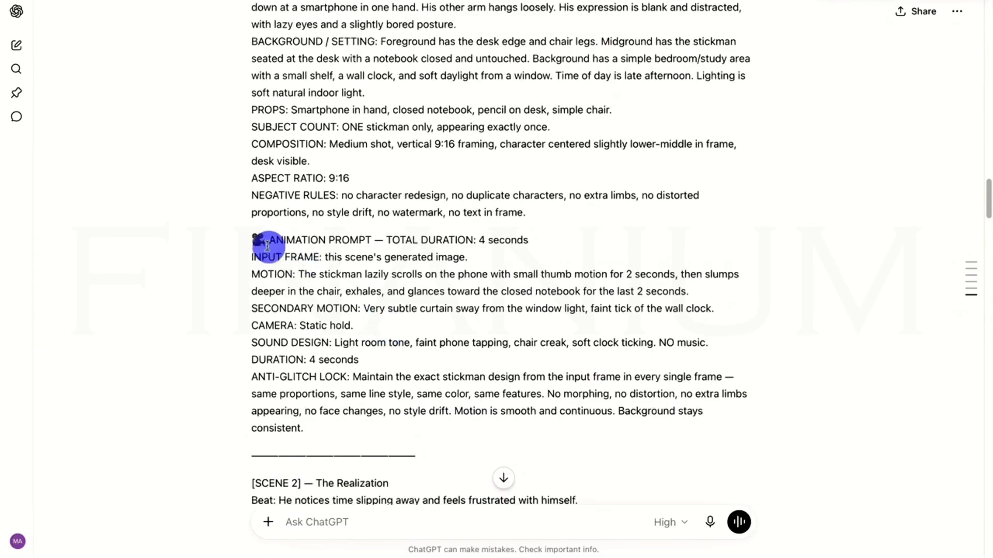
{"action": "left_click_drag", "start_coordinate": [252, 237], "coordinate": [388, 436]}
{"action": "right_click", "coordinate": [387, 389]}
{"action": "left_click", "coordinate": [410, 453]}
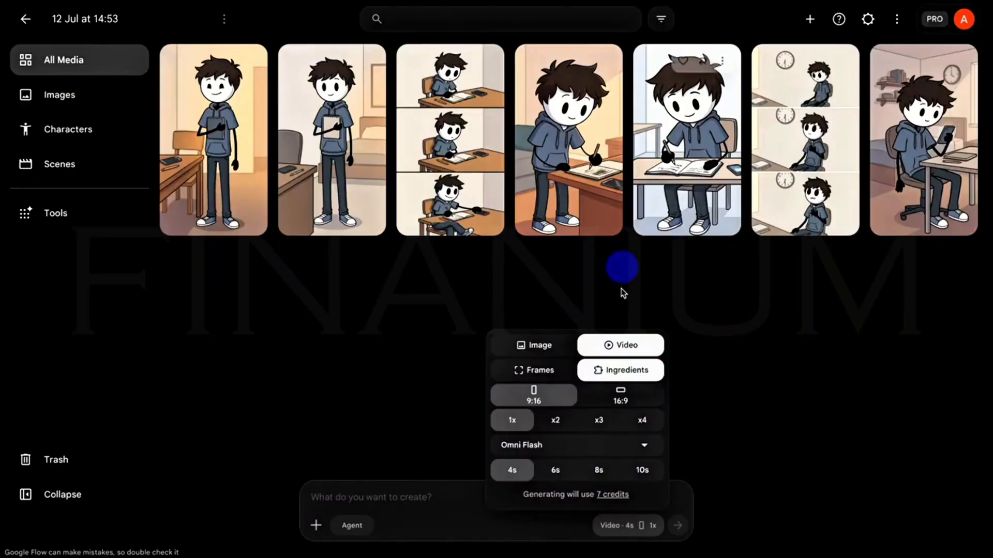
Generate the Scene 1 video in Google Flow using the phone-scrolling image as ingredient and the copied animation prompt.
{"action": "left_click", "coordinate": [737, 421]}
{"action": "mouse_move", "coordinate": [926, 155]}
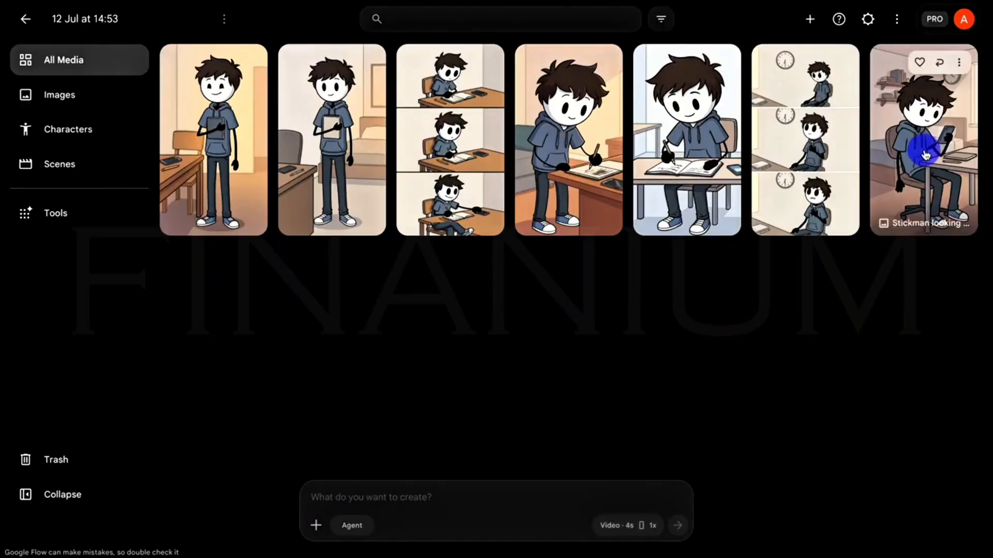
{"action": "left_click_drag", "start_coordinate": [929, 154], "coordinate": [489, 492]}
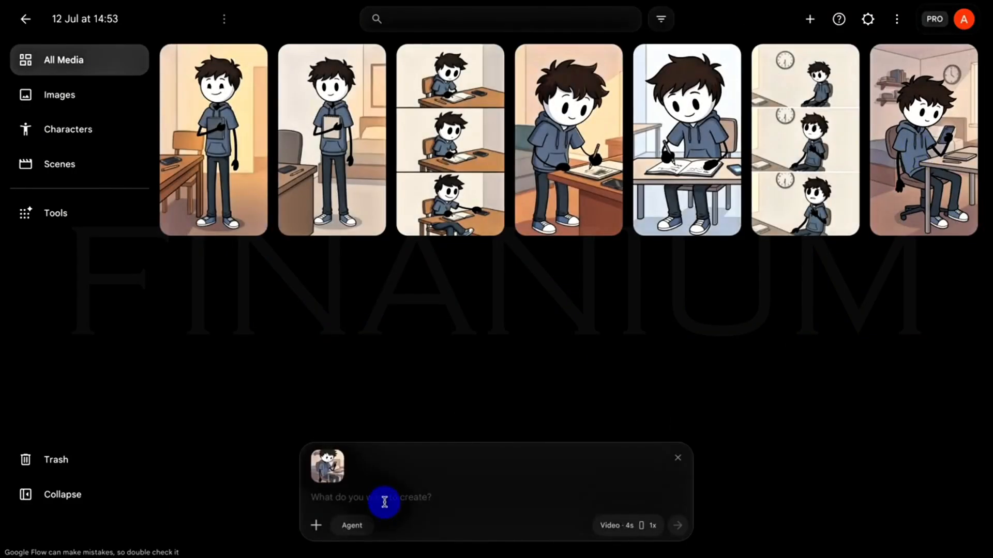
{"action": "right_click", "coordinate": [385, 498]}
{"action": "left_click", "coordinate": [405, 410]}
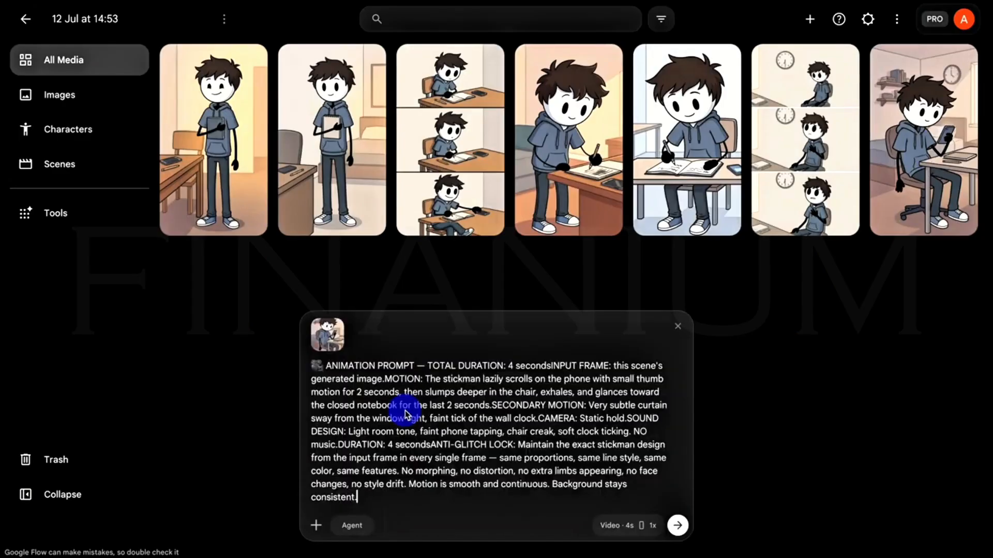
{"action": "left_click", "coordinate": [678, 526]}
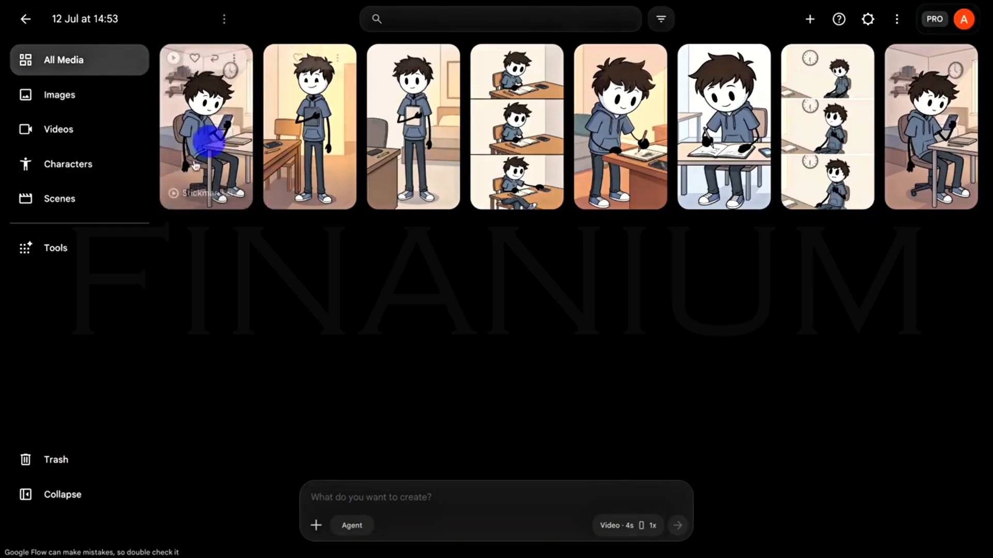
Open the generated Scene 1 clip, play it and scrub its timeline to review the animation.
{"action": "left_click", "coordinate": [215, 142]}
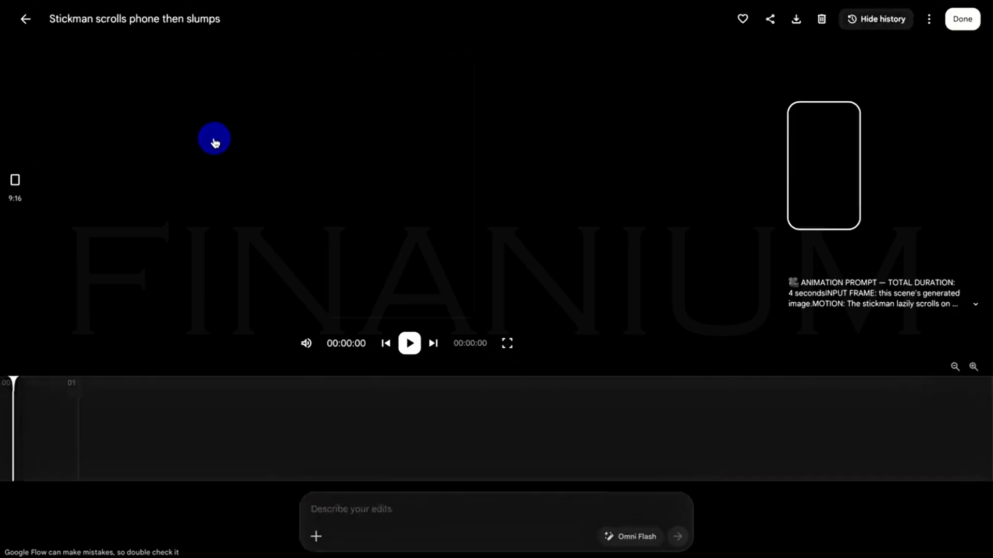
{"action": "left_click", "coordinate": [409, 343]}
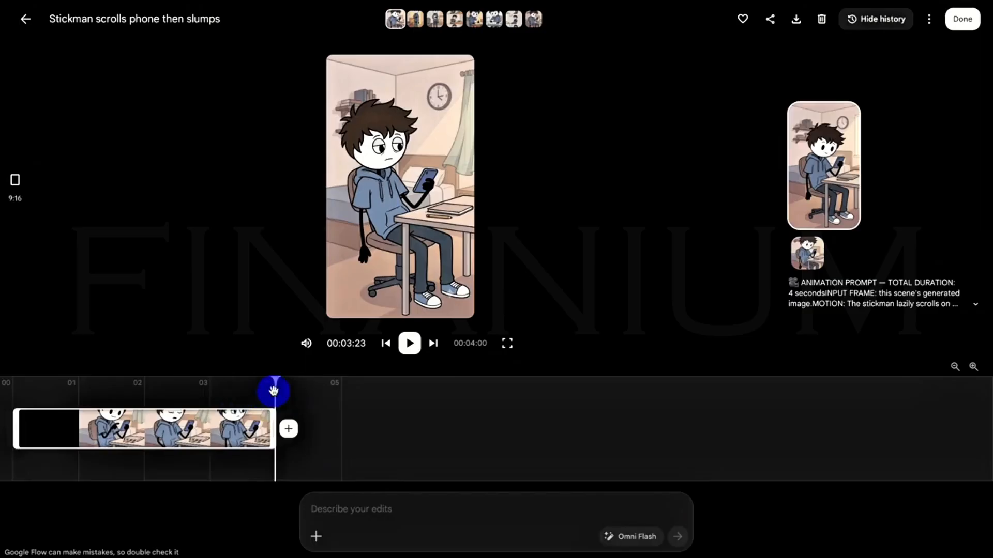
{"action": "left_click_drag", "start_coordinate": [266, 389], "coordinate": [208, 419]}
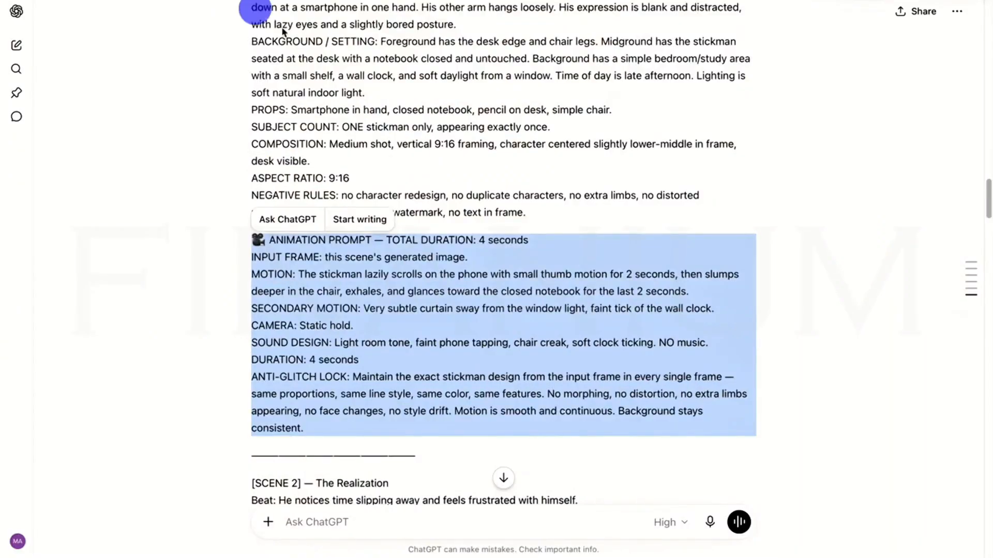
Copy the Scene 2 animation prompt from ChatGPT, the one where the stickman lifts his head toward the clock.
{"action": "scroll", "coordinate": [471, 257], "scroll_direction": "down", "scroll_amount": 10}
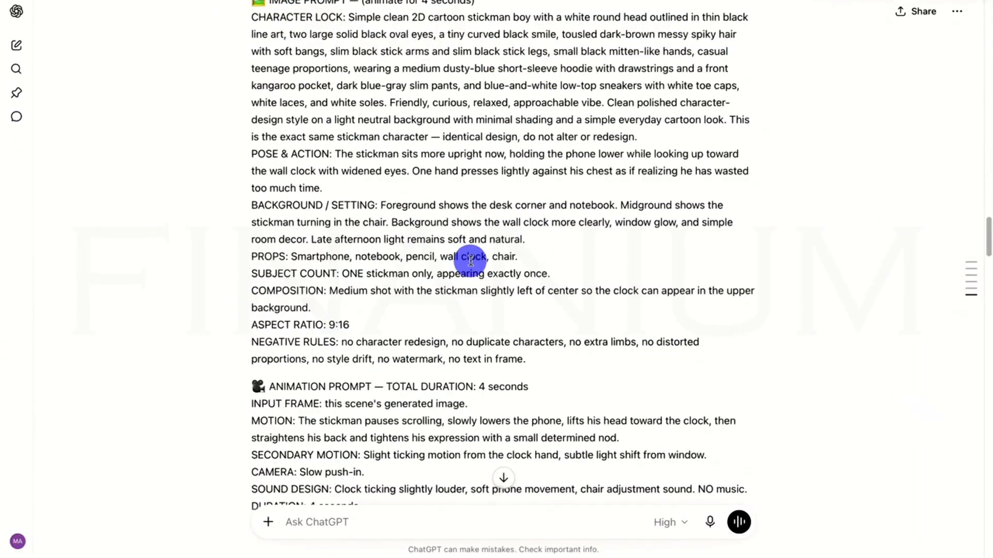
{"action": "scroll", "coordinate": [471, 260], "scroll_direction": "down", "scroll_amount": 3}
{"action": "left_click_drag", "start_coordinate": [268, 217], "coordinate": [455, 411]}
{"action": "right_click", "coordinate": [455, 349]}
{"action": "left_click", "coordinate": [478, 402]}
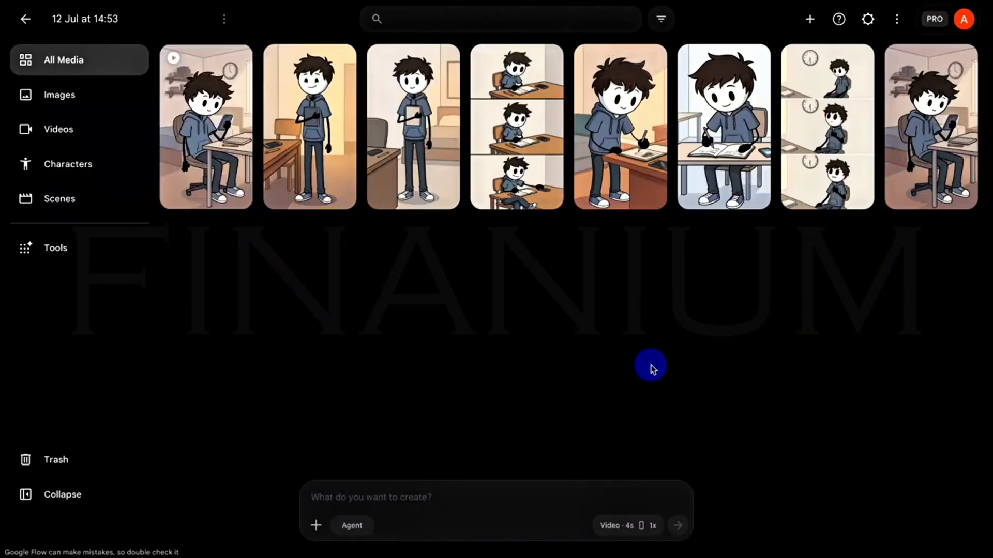
Generate the Scene 2 video in Google Flow from the three-panel clock image and the copied prompt, and open the finished clip.
{"action": "left_click_drag", "start_coordinate": [835, 133], "coordinate": [449, 501]}
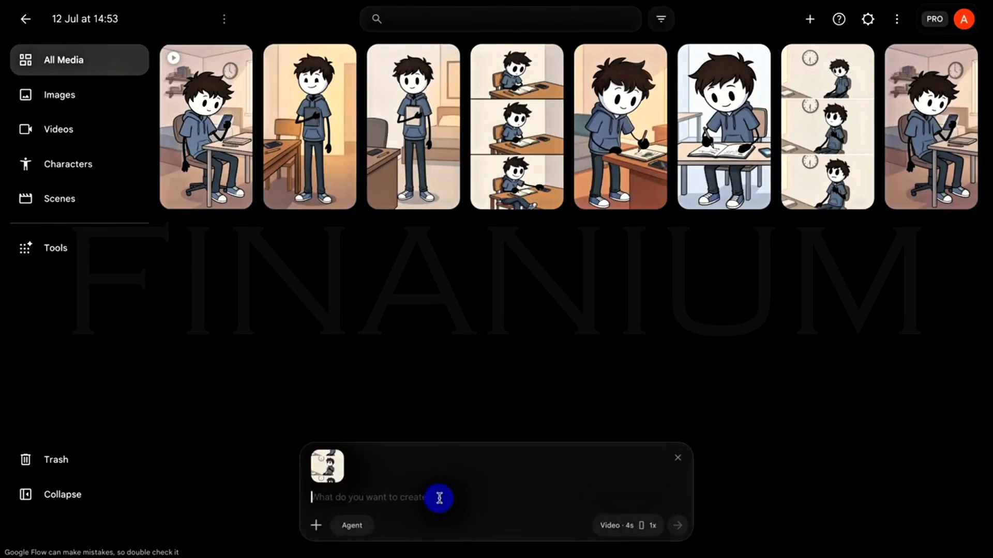
{"action": "right_click", "coordinate": [439, 498]}
{"action": "left_click", "coordinate": [468, 405]}
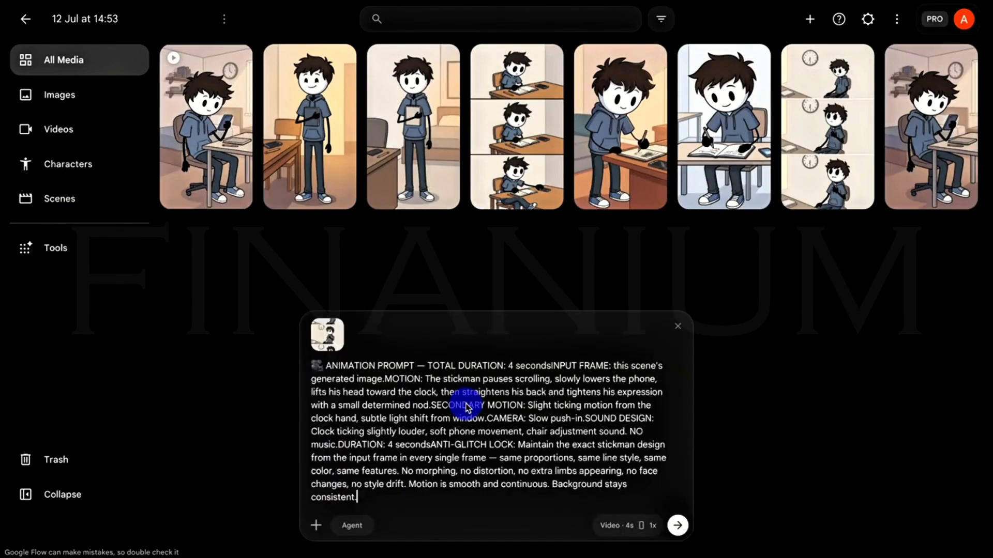
{"action": "left_click", "coordinate": [677, 526]}
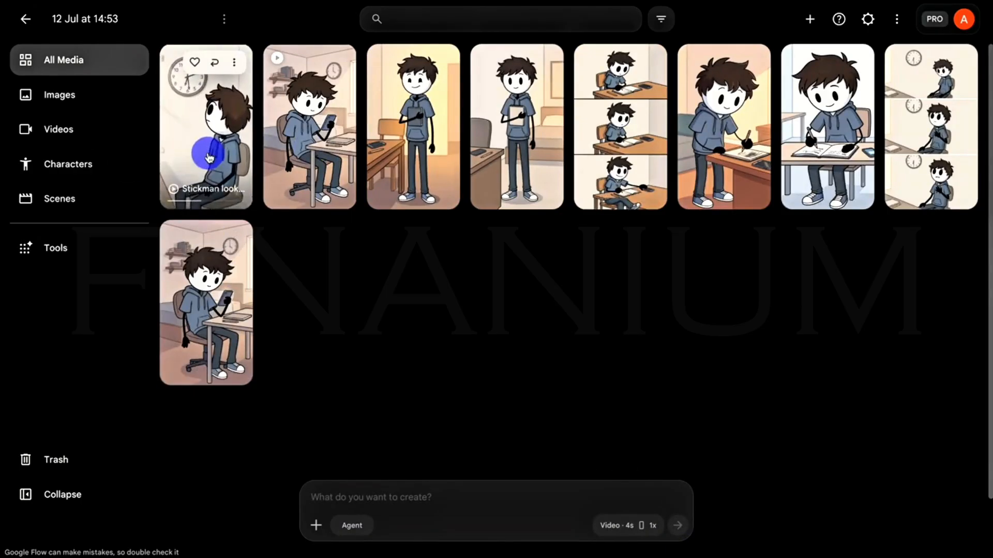
{"action": "left_click", "coordinate": [209, 158]}
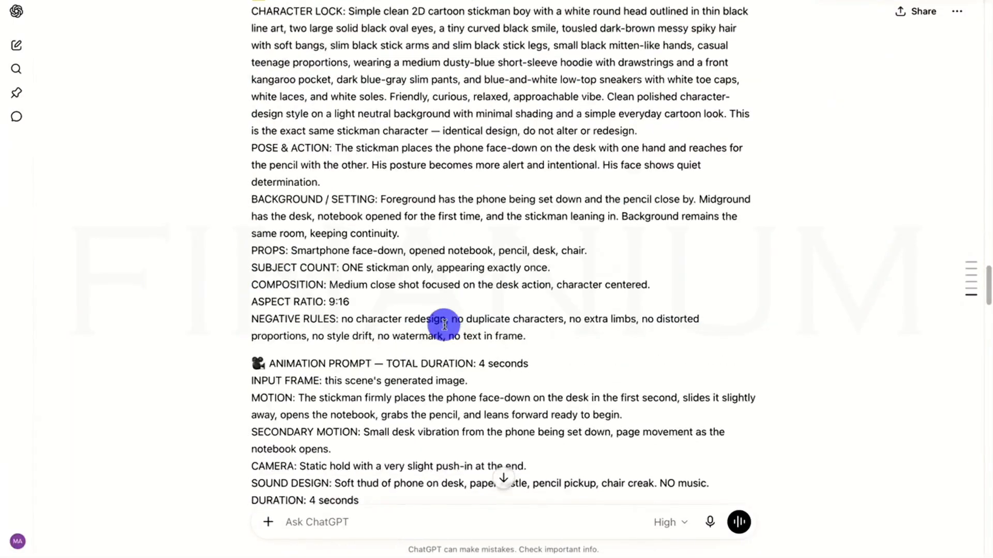
Copy the Scene 3 animation prompt from ChatGPT and generate its video in Google Flow with the seated writing image as ingredient.
{"action": "scroll", "coordinate": [444, 323], "scroll_direction": "down", "scroll_amount": 2}
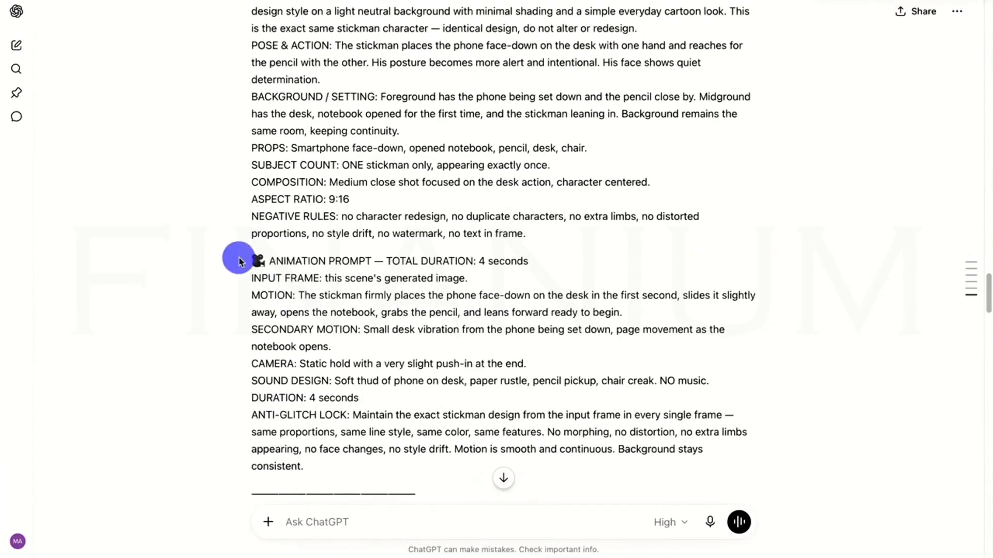
{"action": "left_click_drag", "start_coordinate": [222, 256], "coordinate": [547, 457]}
{"action": "right_click", "coordinate": [543, 443]}
{"action": "left_click", "coordinate": [544, 447]}
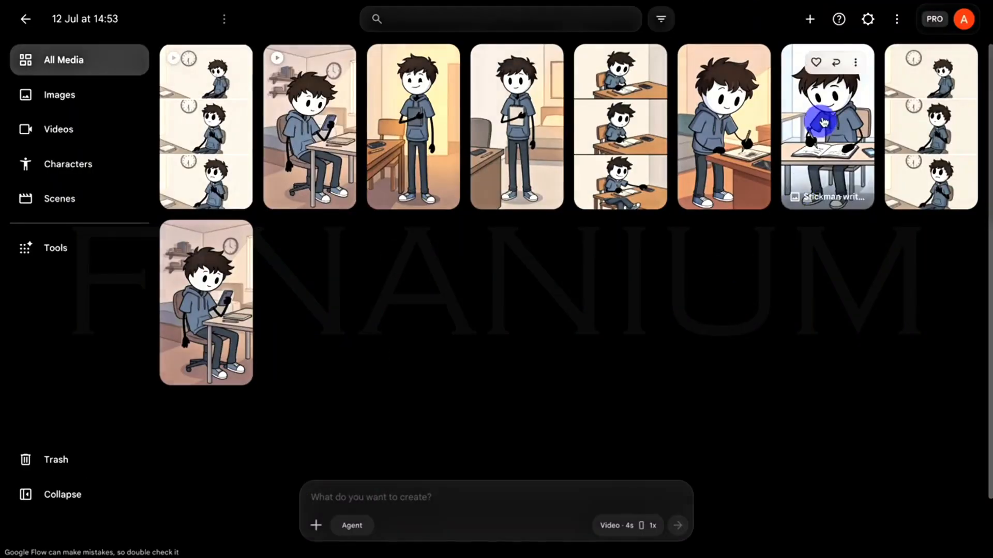
{"action": "left_click_drag", "start_coordinate": [823, 122], "coordinate": [445, 508]}
{"action": "right_click", "coordinate": [401, 496]}
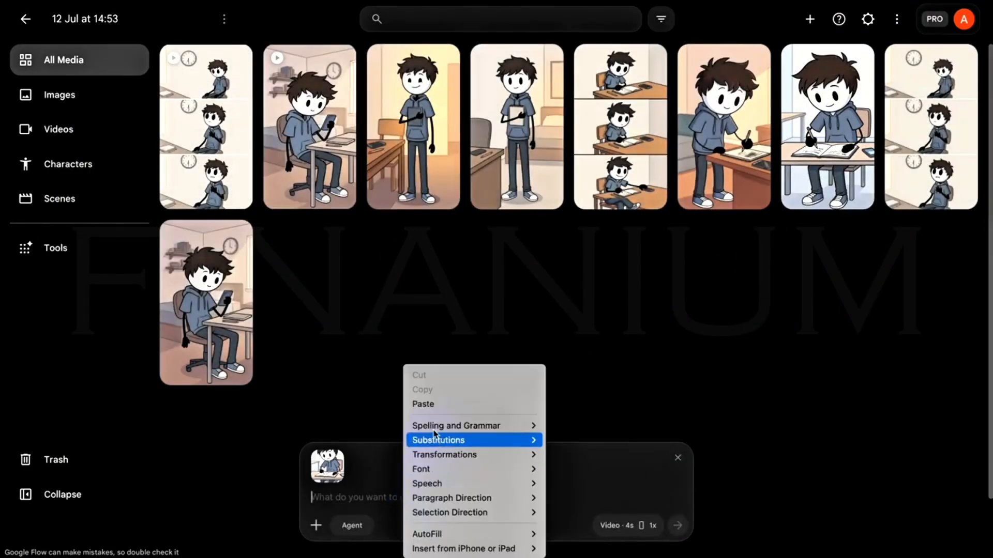
{"action": "left_click", "coordinate": [438, 404]}
{"action": "left_click", "coordinate": [675, 526]}
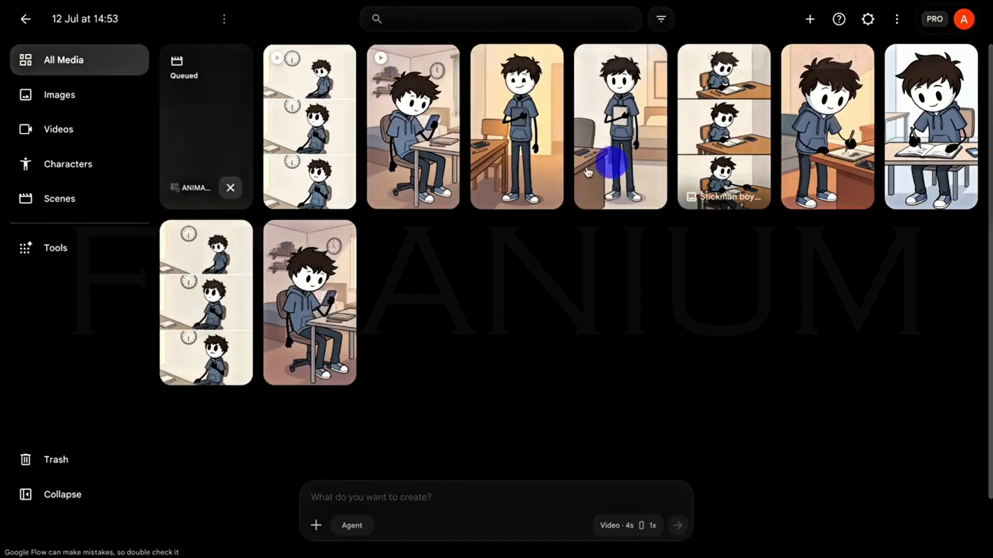
Copy the Scene 4 animation prompt from ChatGPT, the one where the stickman writes steadily across the page.
{"action": "key", "text": "ctrl+Tab"}
{"action": "scroll", "coordinate": [430, 231], "scroll_direction": "down", "scroll_amount": 6}
{"action": "scroll", "coordinate": [430, 243], "scroll_direction": "down", "scroll_amount": 8}
{"action": "left_click_drag", "start_coordinate": [249, 95], "coordinate": [452, 213]}
{"action": "right_click", "coordinate": [452, 189]}
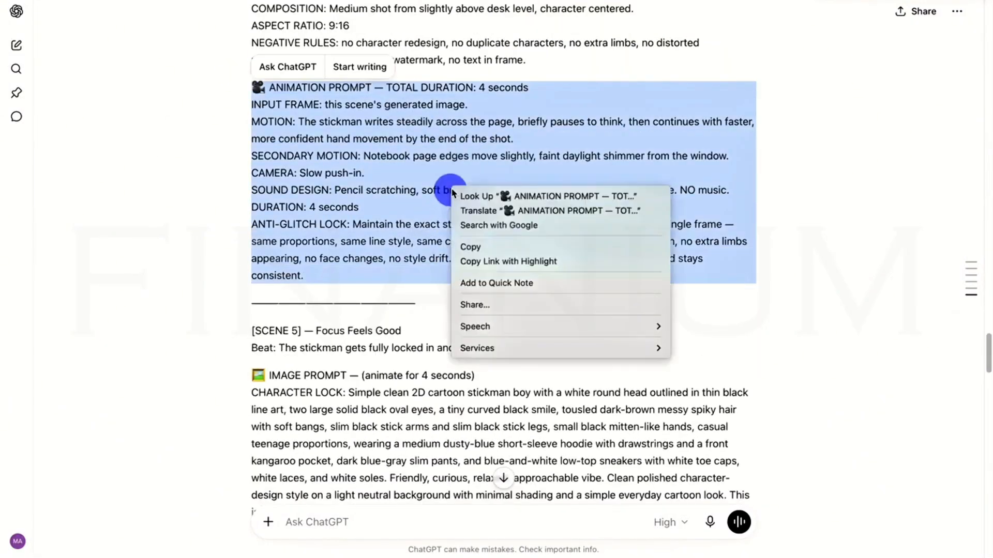
{"action": "left_click", "coordinate": [481, 248]}
Generate the Scene 4 video in Google Flow from the copied prompt with the image of the stickman writing while standing as ingredient.
{"action": "key", "text": "ctrl+Tab"}
{"action": "left_click_drag", "start_coordinate": [843, 180], "coordinate": [521, 493]}
{"action": "right_click", "coordinate": [393, 488]}
{"action": "left_click", "coordinate": [367, 497]}
{"action": "right_click", "coordinate": [369, 496]}
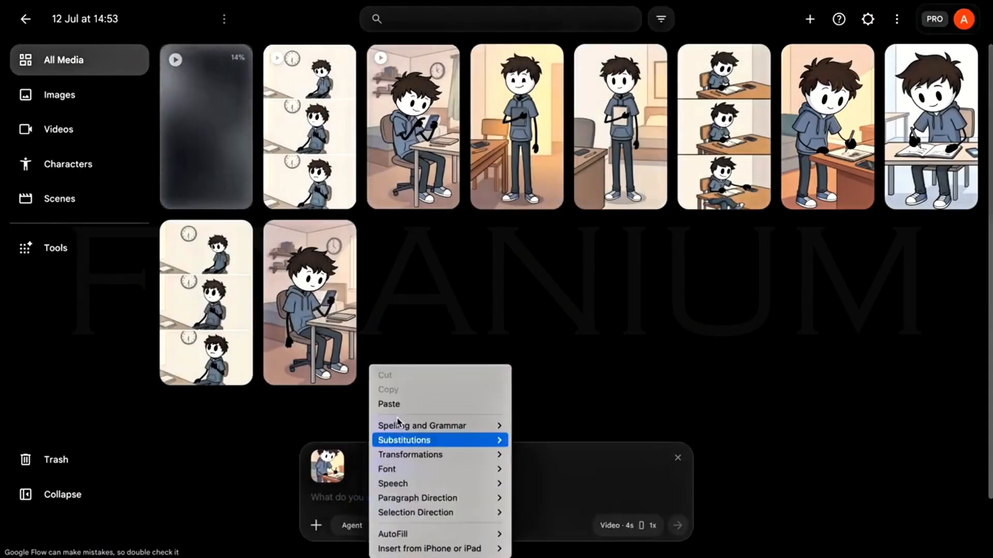
{"action": "left_click", "coordinate": [392, 405]}
{"action": "left_click", "coordinate": [678, 526]}
Copy the Scene 5 animation prompt from ChatGPT and generate its video in Google Flow with the three-panel desk writing image as ingredient.
{"action": "key", "text": "ctrl+Tab"}
{"action": "scroll", "coordinate": [503, 258], "scroll_direction": "down", "scroll_amount": 10}
{"action": "left_click_drag", "start_coordinate": [252, 129], "coordinate": [305, 317]}
{"action": "key", "text": "ctrl+c"}
{"action": "key", "text": "ctrl+Tab"}
{"action": "left_click", "coordinate": [377, 497]}
{"action": "key", "text": "ctrl+v"}
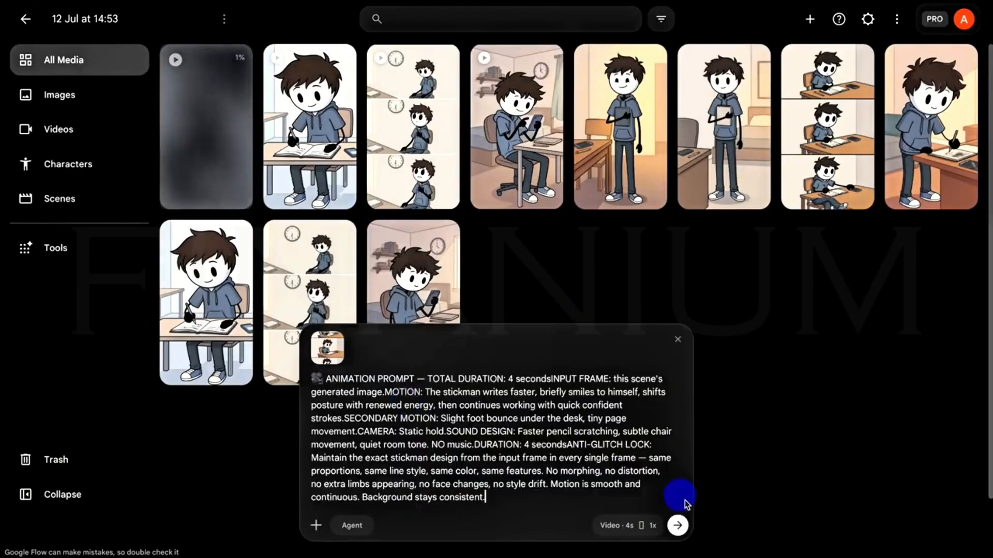
{"action": "left_click", "coordinate": [678, 526]}
Copy the Scene 6 animation prompt from ChatGPT and generate its video in Google Flow with the standing notepad image.
{"action": "left_click", "coordinate": [250, 1]}
{"action": "scroll", "coordinate": [277, 274], "scroll_direction": "down", "scroll_amount": 10}
{"action": "left_click_drag", "start_coordinate": [252, 242], "coordinate": [469, 440]}
{"action": "right_click", "coordinate": [469, 440]}
{"action": "left_click", "coordinate": [487, 440]}
{"action": "key", "text": "ctrl+Tab"}
{"action": "right_click", "coordinate": [393, 495]}
{"action": "left_click", "coordinate": [413, 404]}
{"action": "left_click", "coordinate": [678, 526]}
Copy the final 6-second animation prompt from ChatGPT, in which the stickman hugs the notebook to his chest.
{"action": "key", "text": "ctrl+Tab"}
{"action": "scroll", "coordinate": [496, 258], "scroll_direction": "down", "scroll_amount": 10}
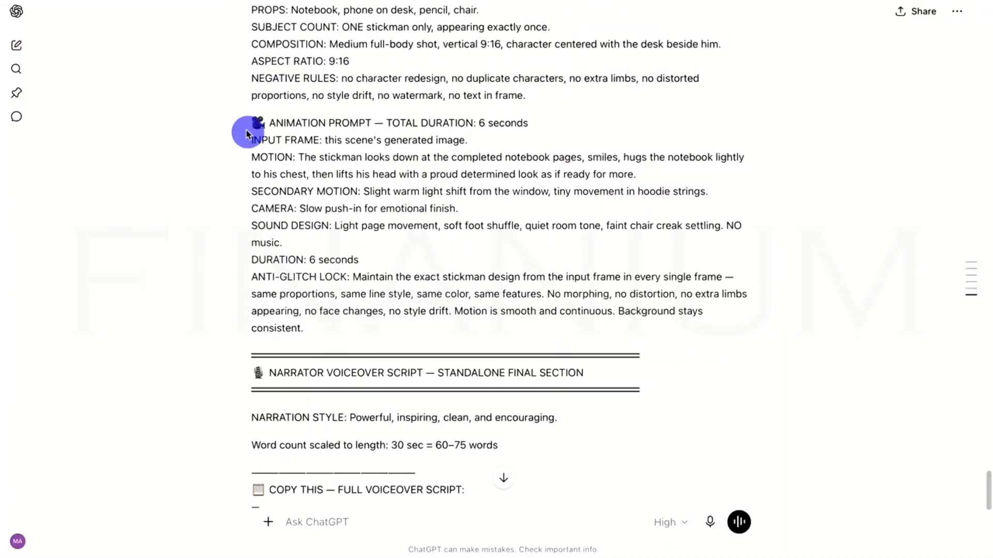
{"action": "left_click_drag", "start_coordinate": [248, 133], "coordinate": [305, 331]}
{"action": "right_click", "coordinate": [372, 287]}
{"action": "left_click", "coordinate": [383, 357]}
Generate the Scene 7 video in Google Flow from the copied prompt with the notebook-hugging image as ingredient.
{"action": "key", "text": "ctrl+Tab"}
{"action": "left_click", "coordinate": [709, 5]}
{"action": "left_click", "coordinate": [742, 4]}
{"action": "left_click_drag", "start_coordinate": [829, 129], "coordinate": [465, 491]}
{"action": "right_click", "coordinate": [420, 495]}
{"action": "left_click", "coordinate": [448, 407]}
{"action": "left_click", "coordinate": [678, 526]}
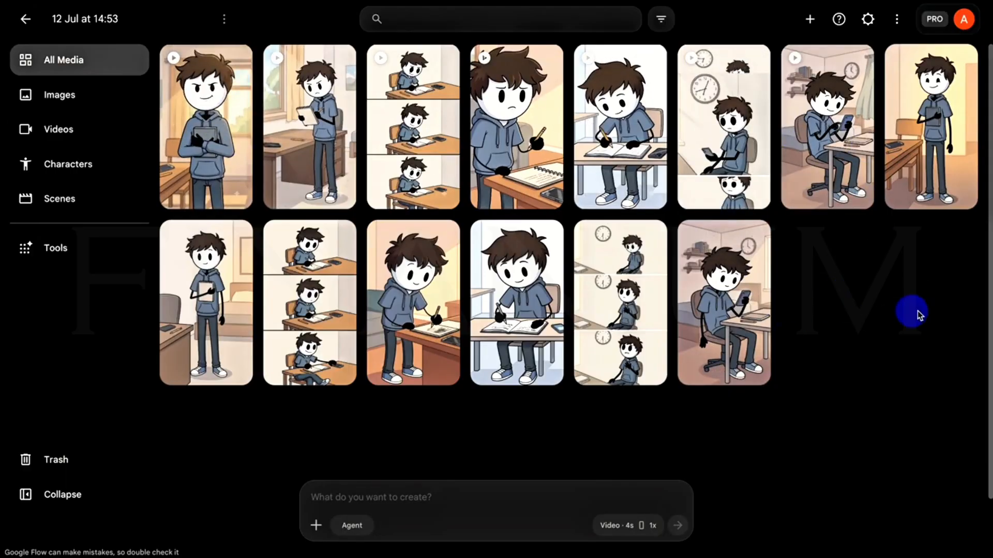
Open the Scene 1 phone-scrolling clip and add the "Stickman looks at clock" clip after it on the timeline.
{"action": "left_click", "coordinate": [824, 114]}
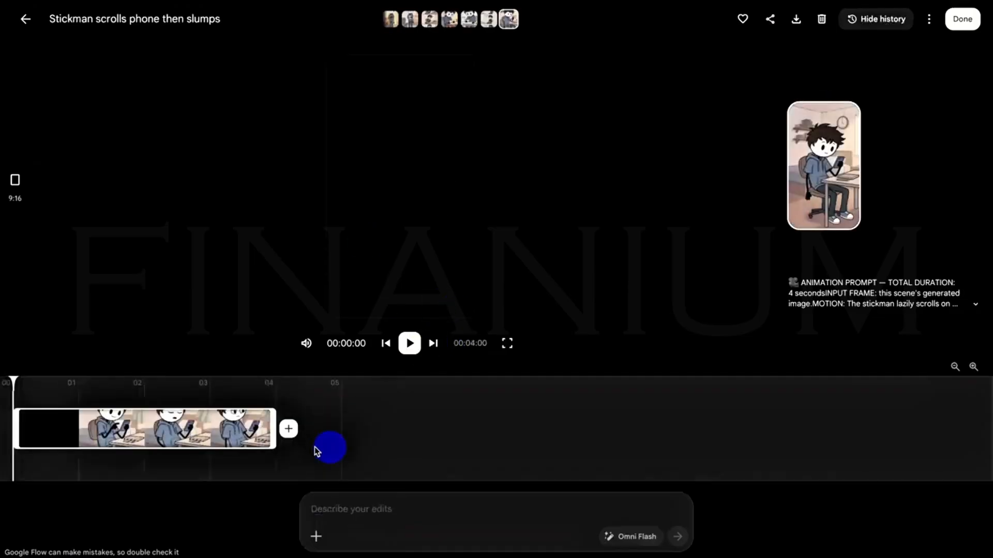
{"action": "left_click", "coordinate": [288, 429]}
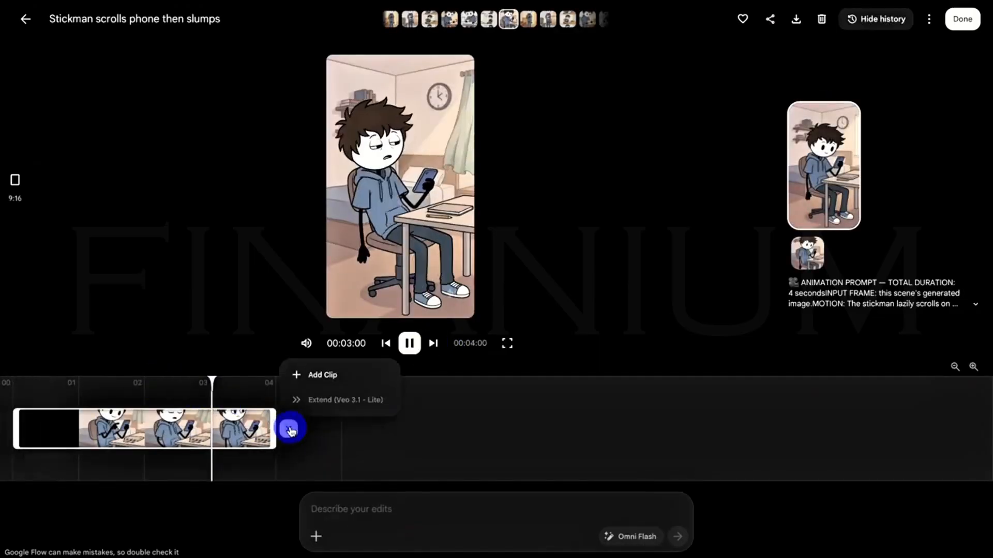
{"action": "left_click", "coordinate": [318, 375]}
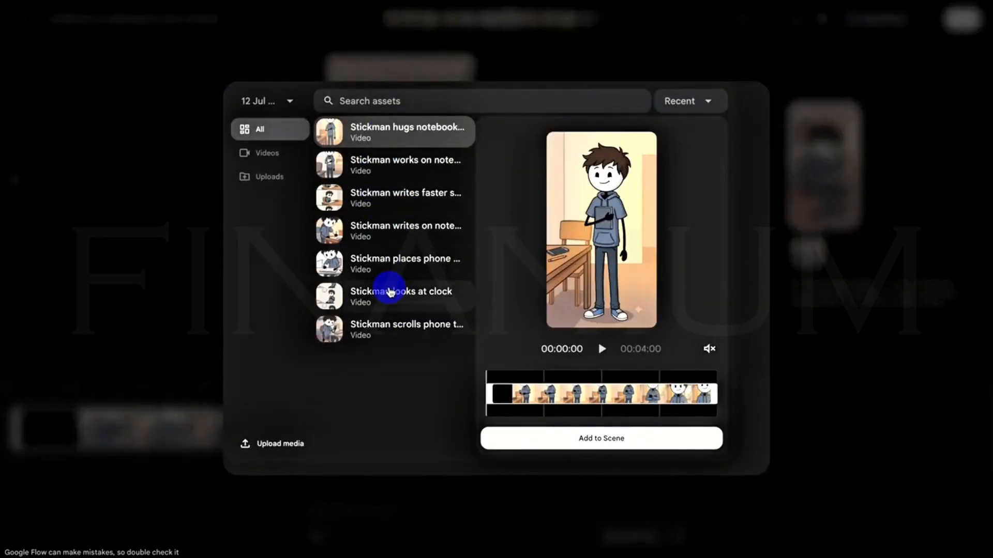
{"action": "left_click", "coordinate": [390, 292]}
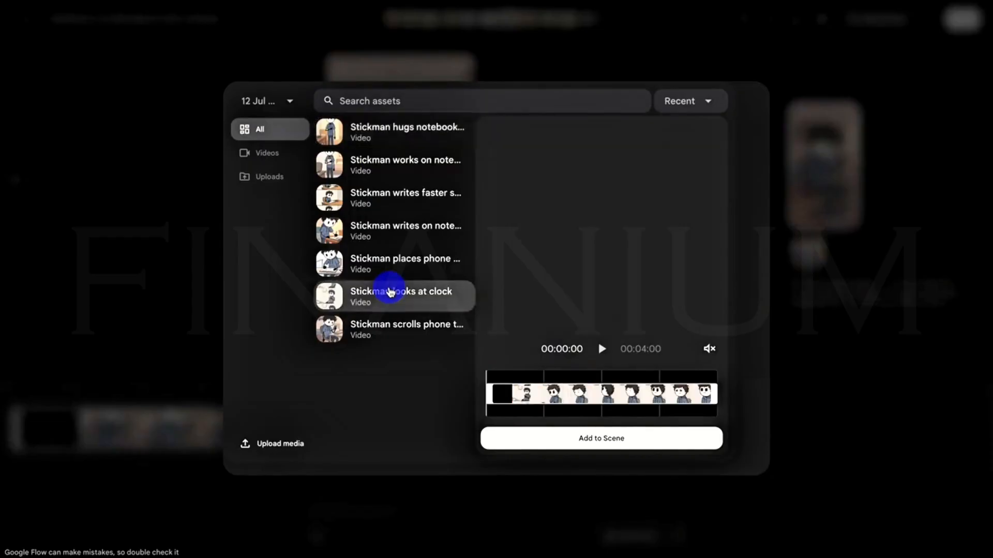
{"action": "left_click", "coordinate": [630, 448]}
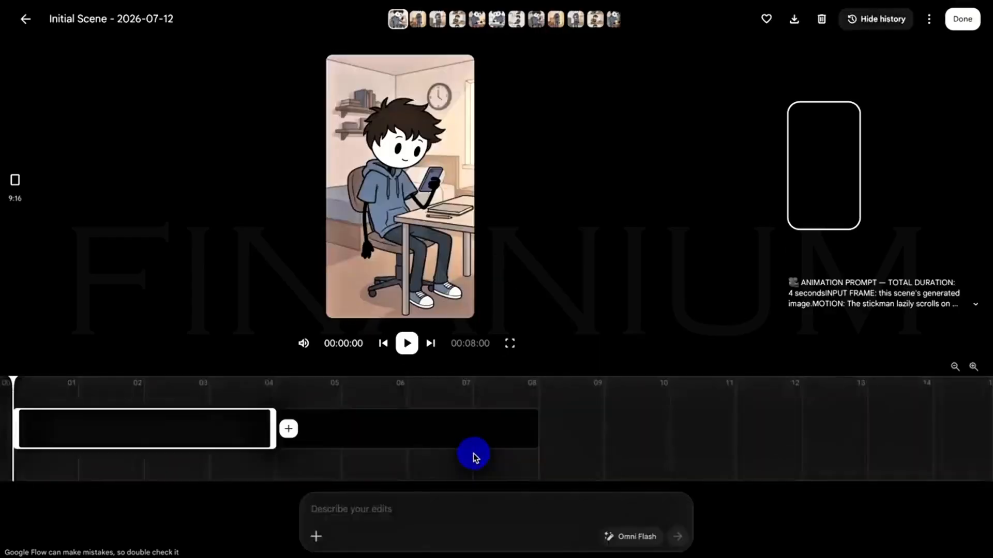
Add the Scene 3 clip, in which the stickman places his phone down, at the end of the timeline.
{"action": "left_click", "coordinate": [400, 427]}
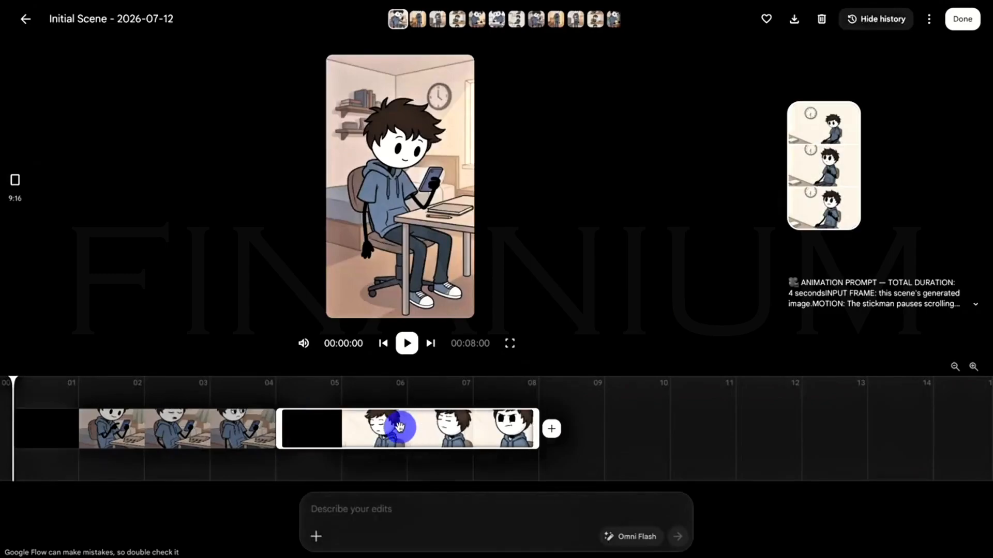
{"action": "left_click", "coordinate": [253, 435]}
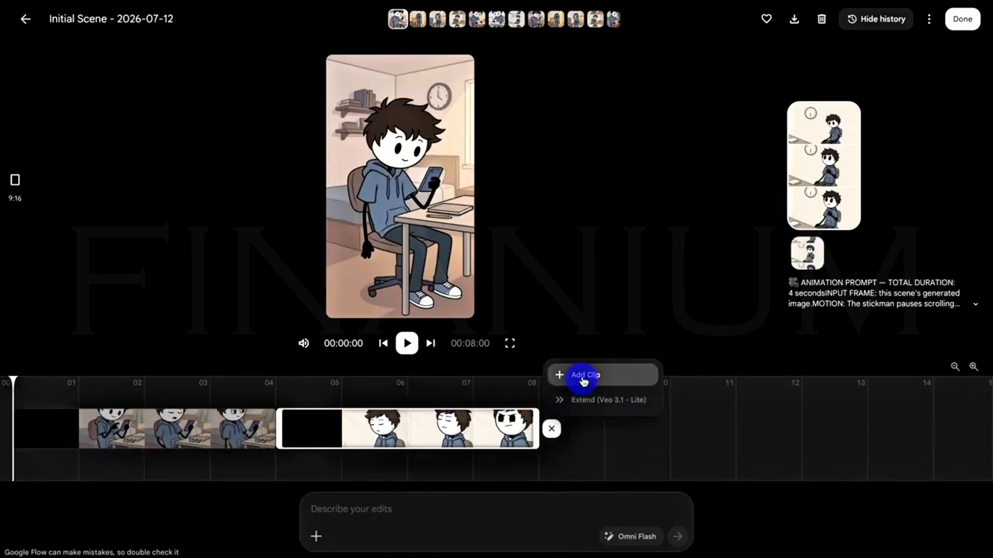
{"action": "left_click", "coordinate": [595, 382]}
{"action": "left_click", "coordinate": [399, 279]}
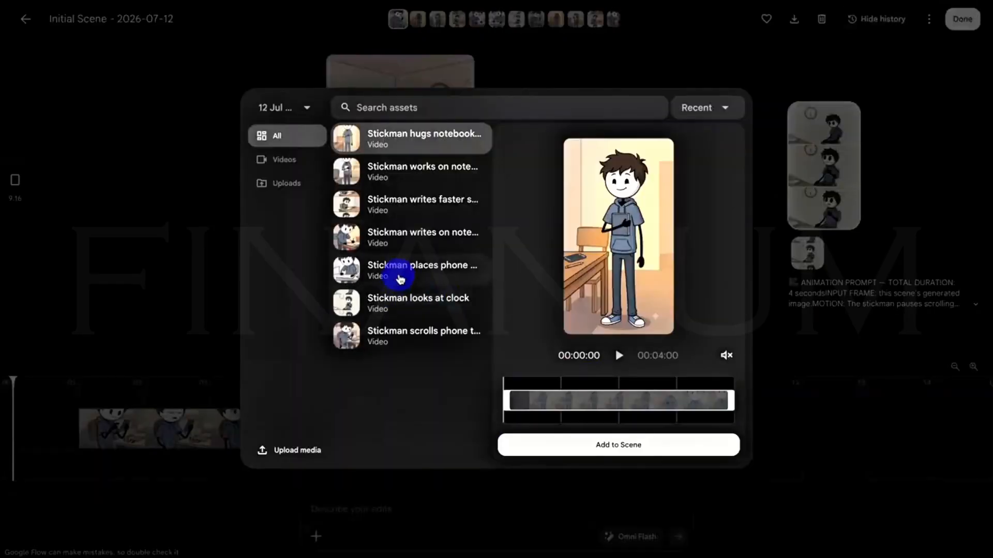
{"action": "left_click", "coordinate": [595, 437]}
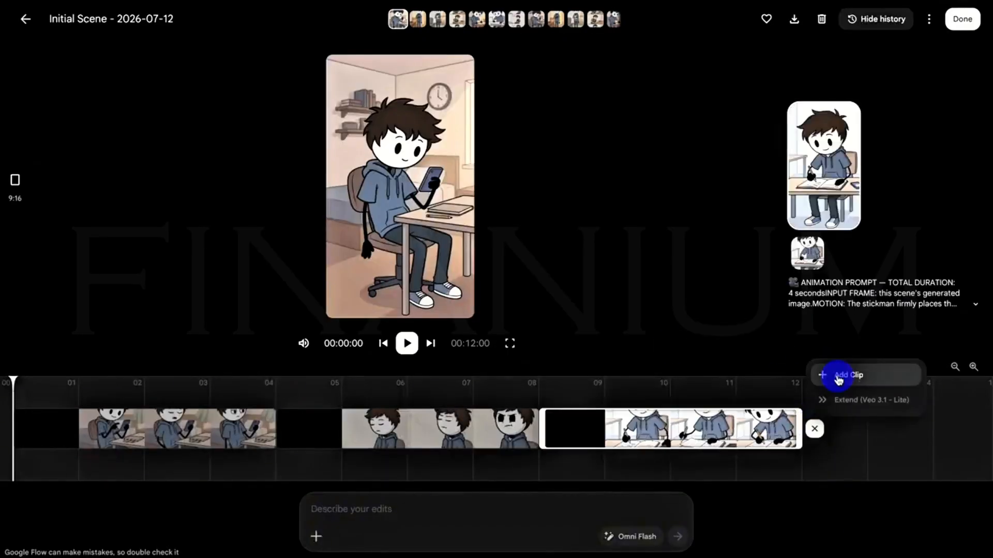
Append the Scene 4 notebook-writing clip and the Scene 5 "Stickman writes faster" clip to the end of the timeline.
{"action": "left_click", "coordinate": [835, 379]}
{"action": "left_click", "coordinate": [696, 445]}
{"action": "scroll", "coordinate": [906, 407], "scroll_direction": "right", "scroll_amount": 3}
{"action": "left_click", "coordinate": [878, 414]}
{"action": "left_click", "coordinate": [940, 428]}
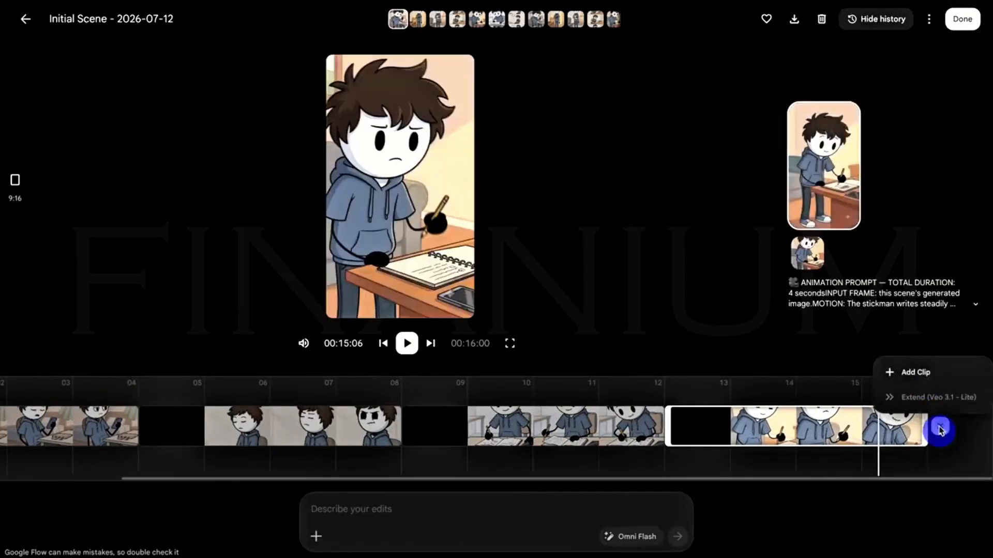
{"action": "left_click", "coordinate": [908, 373]}
{"action": "left_click", "coordinate": [419, 231]}
{"action": "left_click", "coordinate": [618, 445]}
Append the Scene 6 clip with the notepad and the closing notebook-hug clip to the end of the timeline.
{"action": "left_click", "coordinate": [952, 430]}
{"action": "left_click", "coordinate": [915, 372]}
{"action": "left_click", "coordinate": [409, 169]}
{"action": "left_click", "coordinate": [650, 443]}
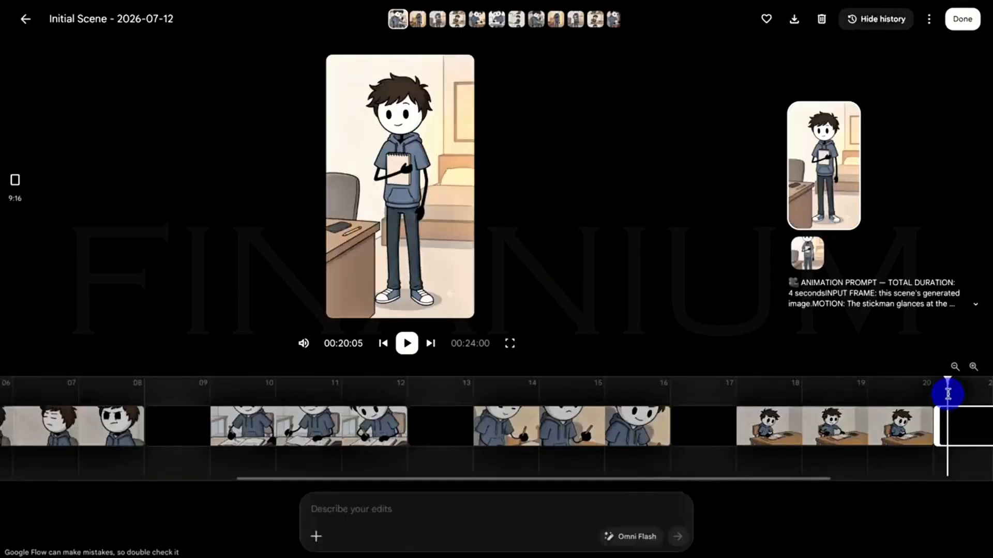
{"action": "left_click", "coordinate": [946, 433]}
{"action": "left_click", "coordinate": [915, 372]}
{"action": "left_click", "coordinate": [410, 140]}
{"action": "left_click", "coordinate": [616, 443]}
Scrub through the assembled timeline to review it, and finish editing the scene to return to the project media.
{"action": "left_click", "coordinate": [833, 392]}
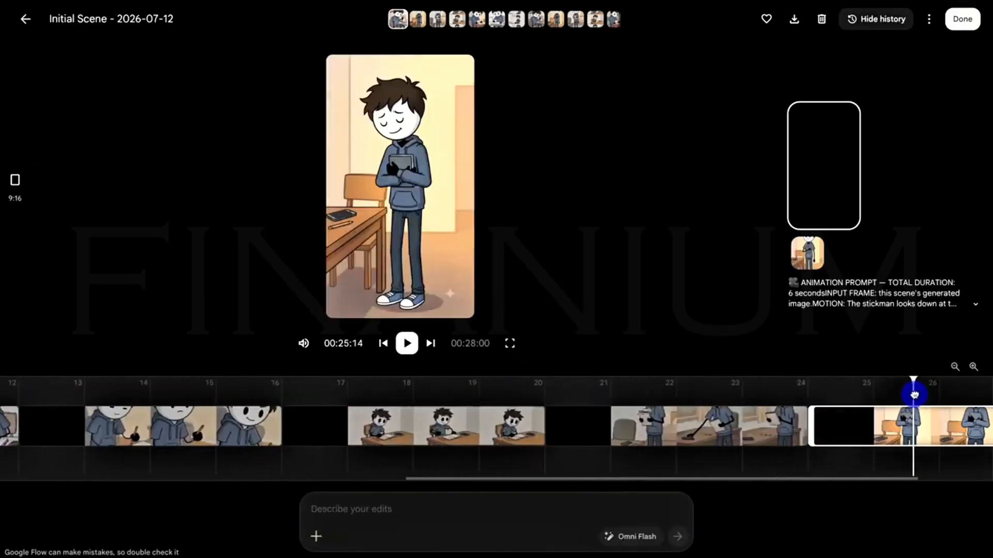
{"action": "left_click_drag", "start_coordinate": [913, 394], "coordinate": [381, 392]}
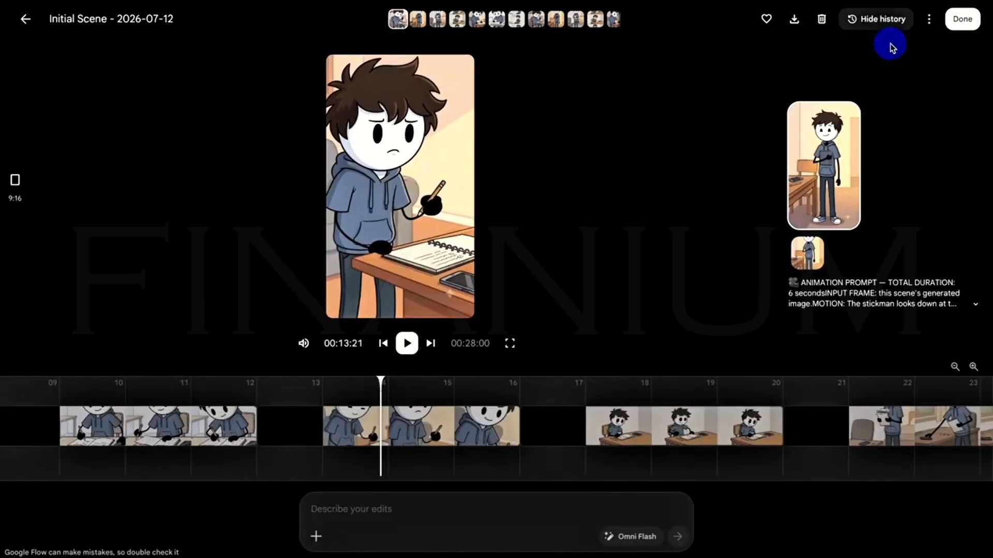
{"action": "left_click", "coordinate": [967, 21]}
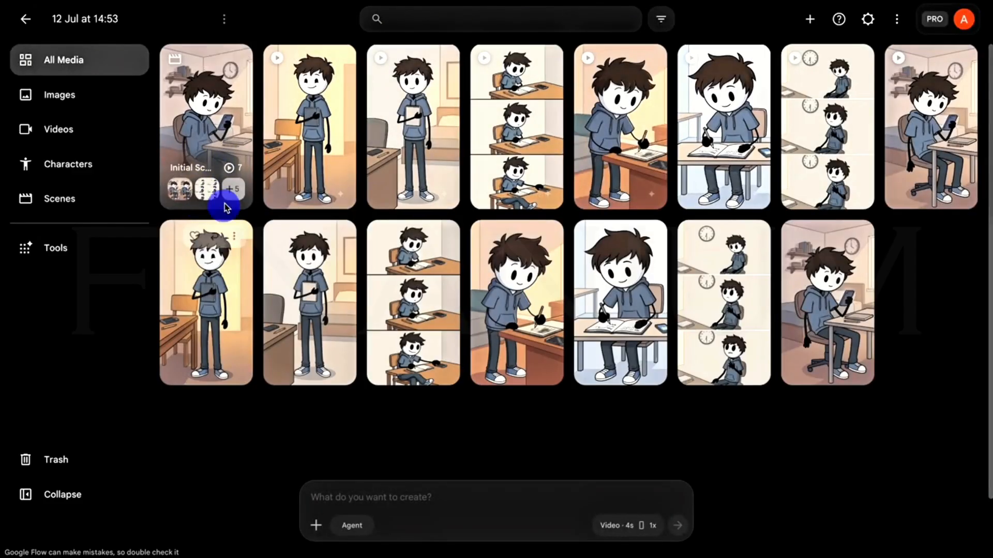
{"action": "left_click", "coordinate": [228, 180]}
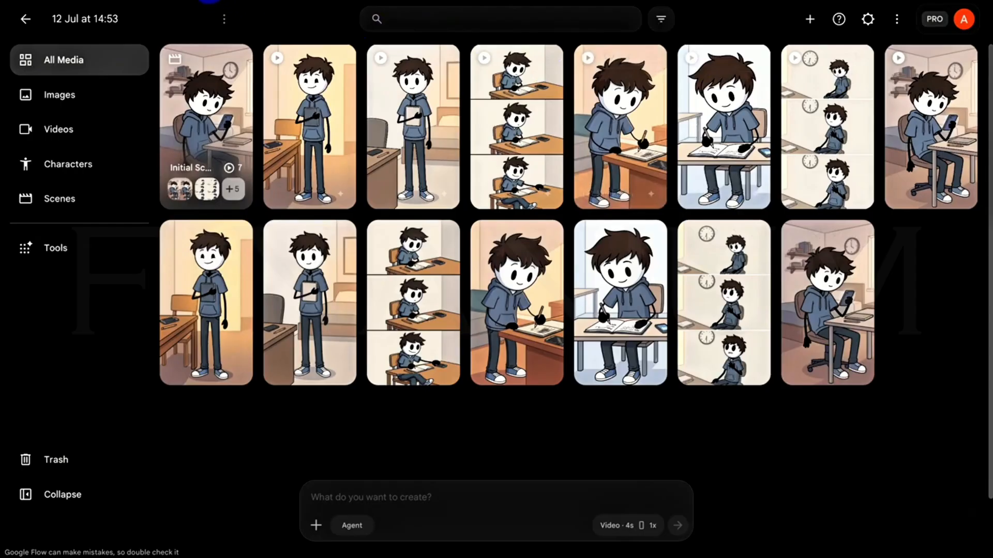
Copy the full narrator voiceover script from ChatGPT, beginning "You don't need a perfect plan.".
{"action": "left_click", "coordinate": [209, 0]}
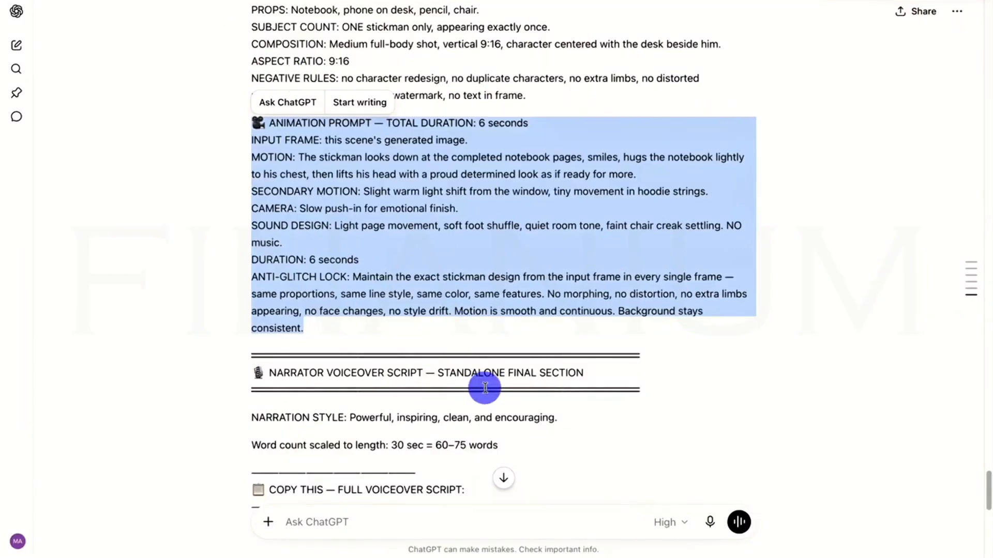
{"action": "scroll", "coordinate": [491, 388], "scroll_direction": "down", "scroll_amount": 1}
{"action": "scroll", "coordinate": [491, 391], "scroll_direction": "down", "scroll_amount": 5}
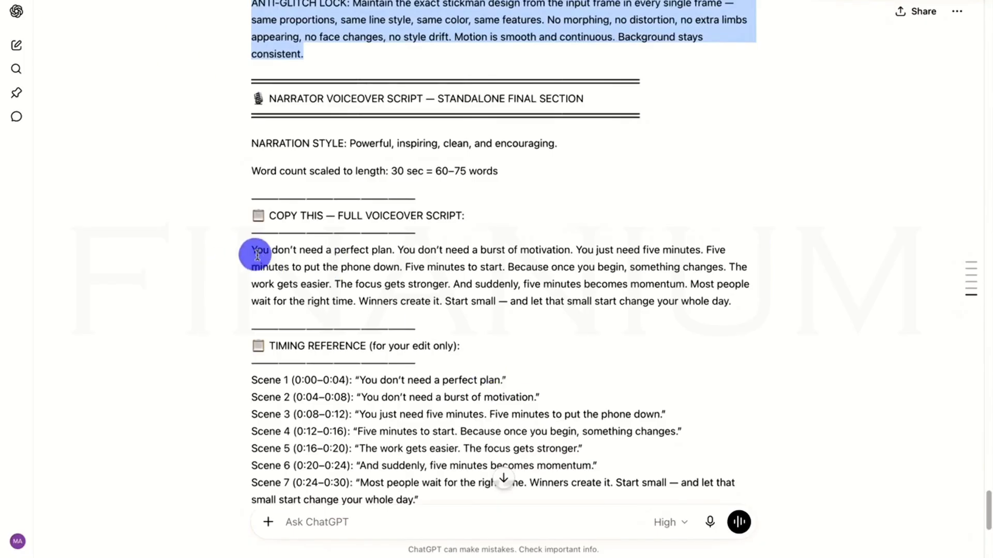
{"action": "left_click_drag", "start_coordinate": [258, 252], "coordinate": [607, 317]}
{"action": "key", "text": "super+c"}
{"action": "right_click", "coordinate": [616, 279]}
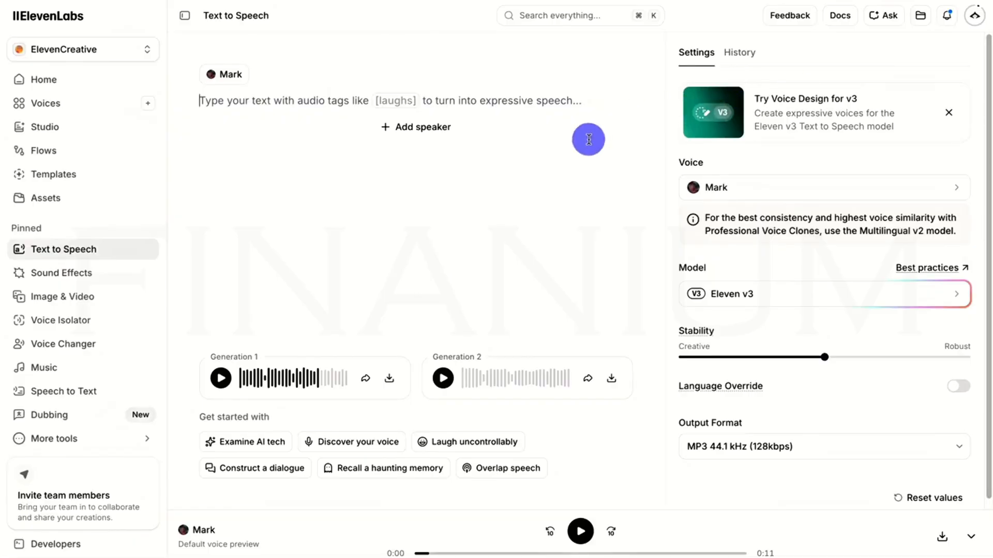
Generate speech from the copied script in ElevenLabs Text to Speech and download Generation 2 as an MP3.
{"action": "right_click", "coordinate": [213, 95]}
{"action": "left_click", "coordinate": [253, 205]}
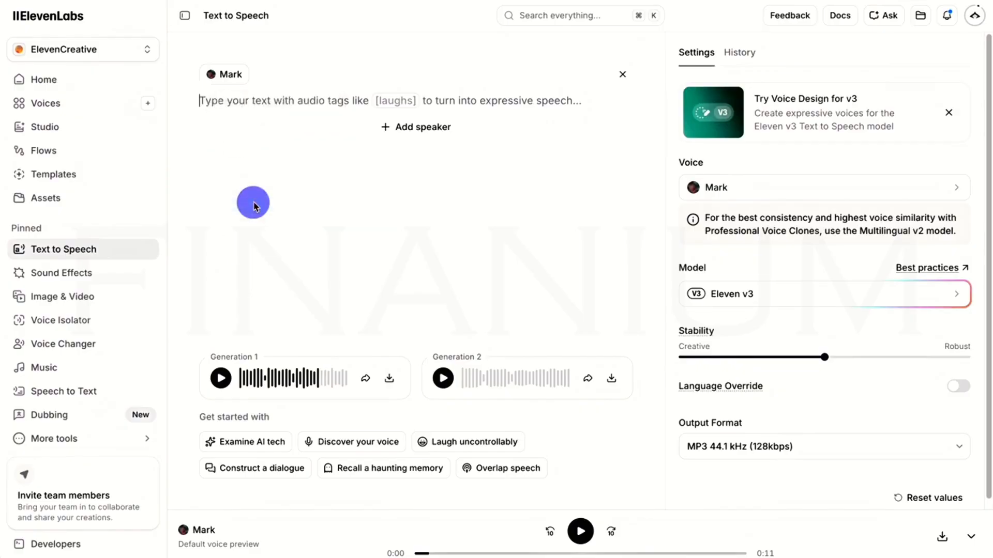
{"action": "left_click", "coordinate": [596, 480]}
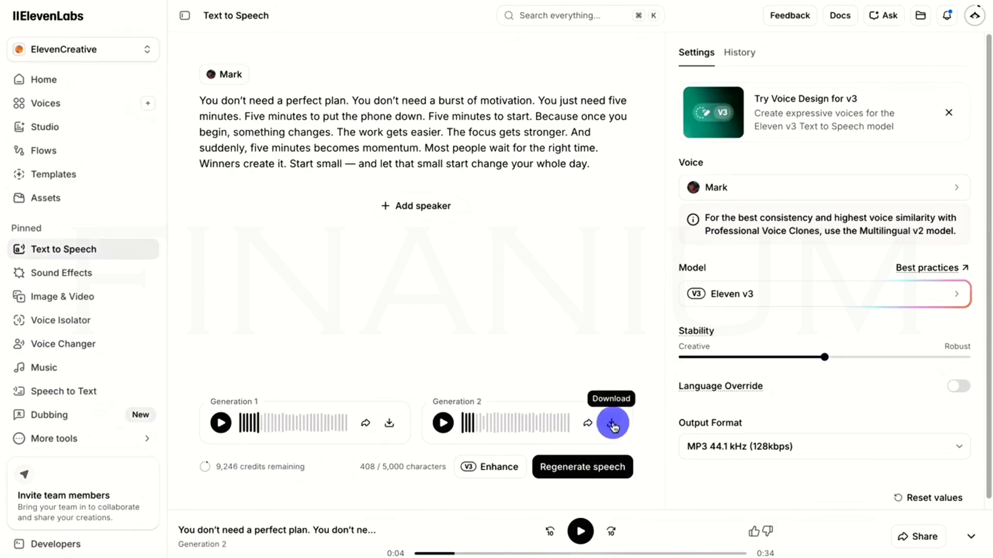
{"action": "left_click", "coordinate": [612, 424]}
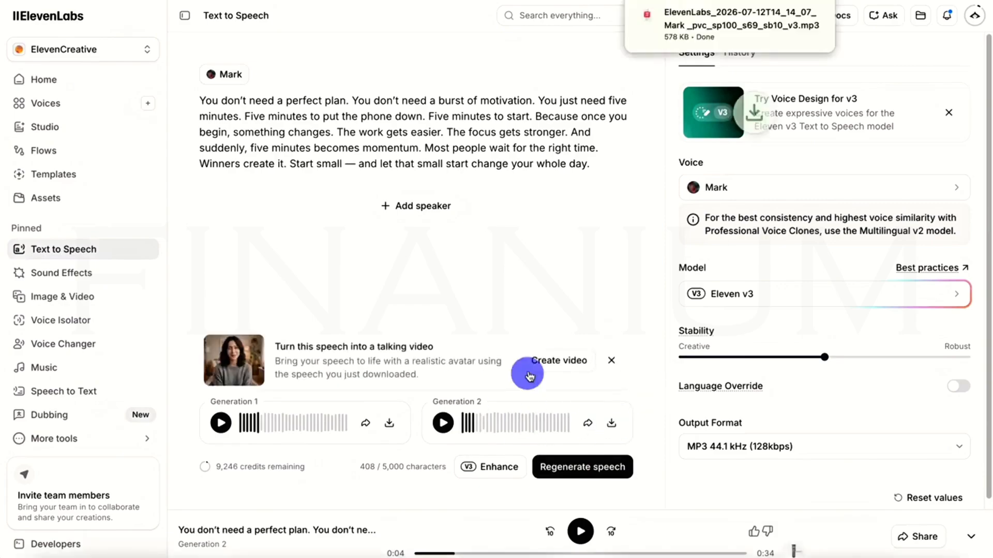
{"action": "mouse_move", "coordinate": [653, 39]}
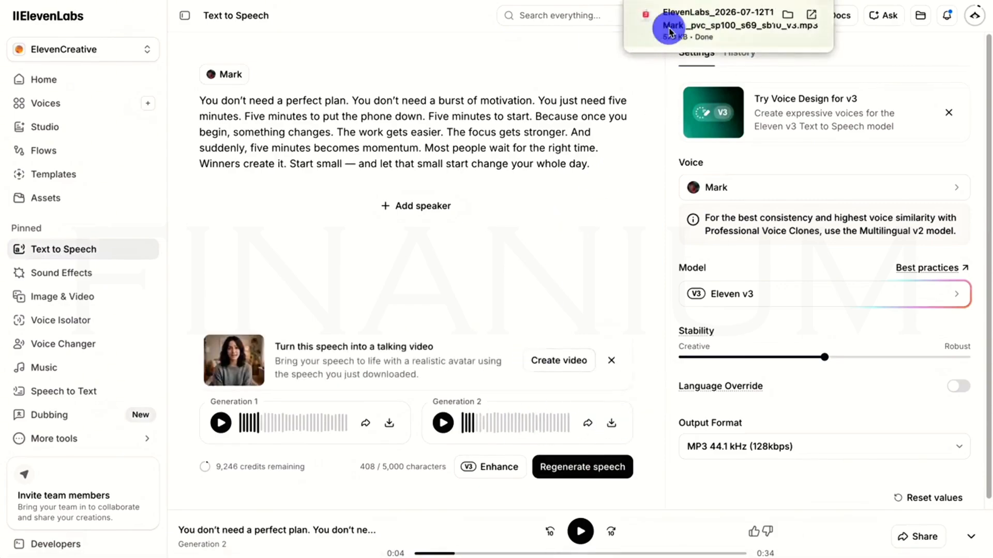
{"action": "left_click", "coordinate": [612, 294]}
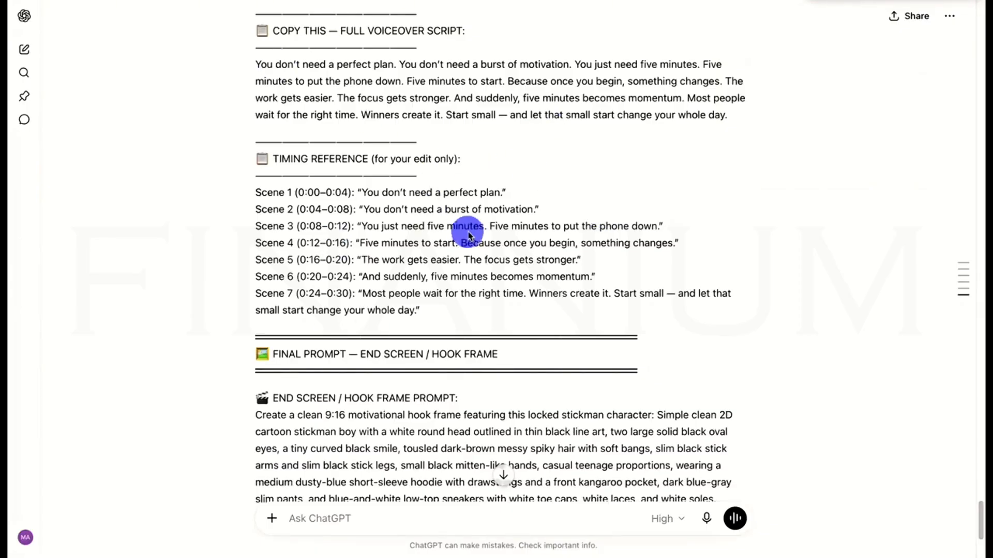
Copy the end screen / hook frame prompt from the end of the ChatGPT response.
{"action": "scroll", "coordinate": [473, 259], "scroll_direction": "down", "scroll_amount": 5}
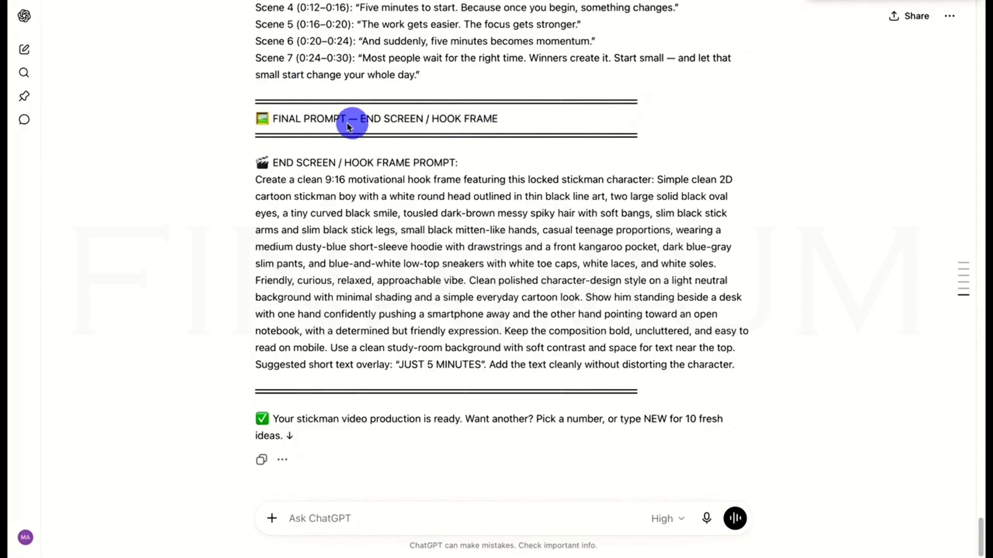
{"action": "left_click_drag", "start_coordinate": [256, 164], "coordinate": [628, 323]}
{"action": "right_click", "coordinate": [628, 319]}
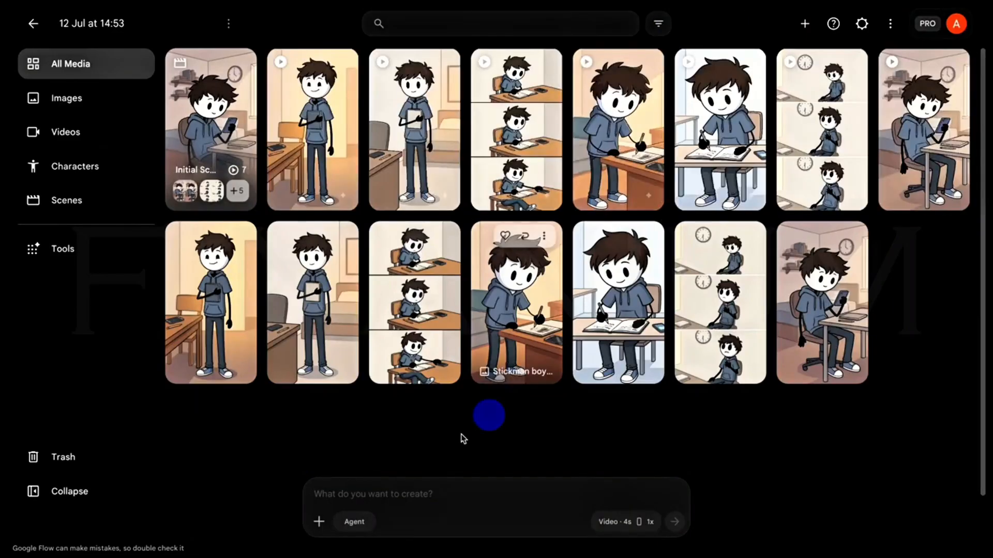
Generate two 9:16 hook frame images in Google Flow from the copied prompt, using image mode with Nano Banana 2.
{"action": "right_click", "coordinate": [408, 498]}
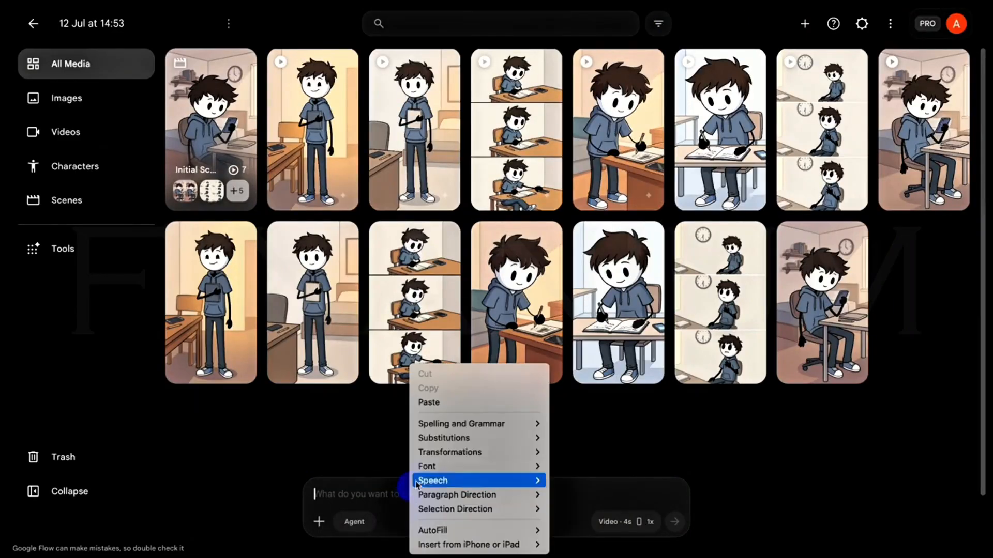
{"action": "left_click", "coordinate": [437, 402]}
{"action": "left_click", "coordinate": [613, 519]}
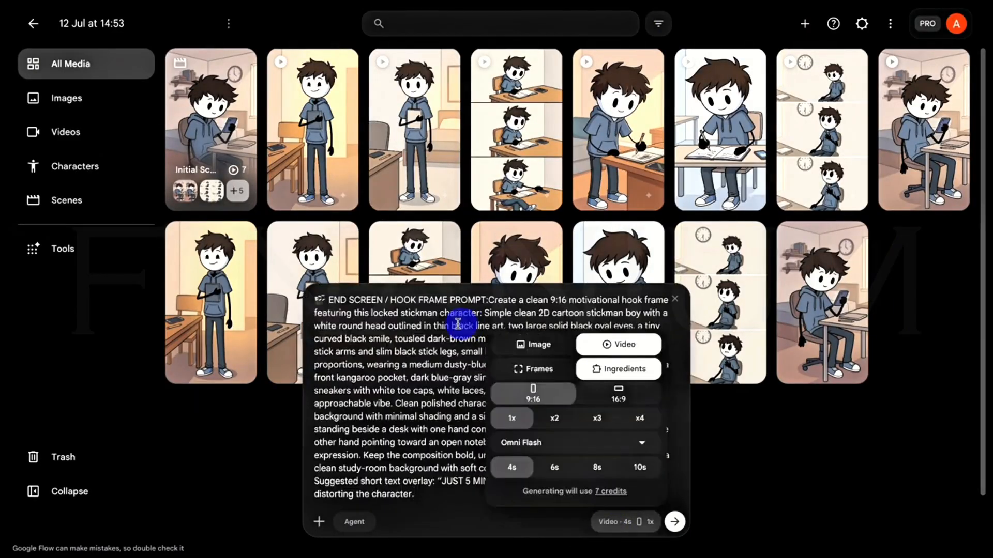
{"action": "left_click", "coordinate": [543, 347]}
{"action": "left_click", "coordinate": [548, 430]}
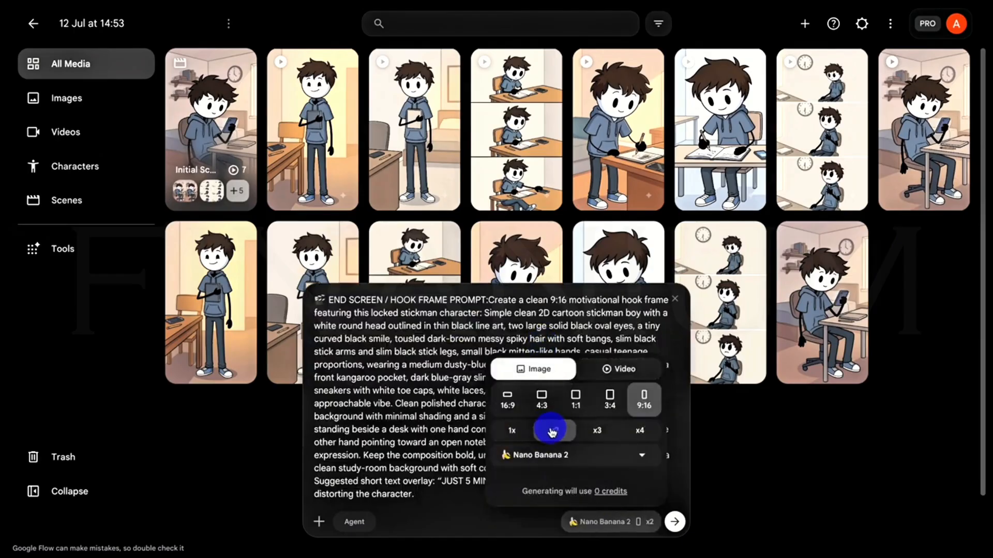
{"action": "left_click", "coordinate": [667, 521]}
{"action": "left_click", "coordinate": [423, 500]}
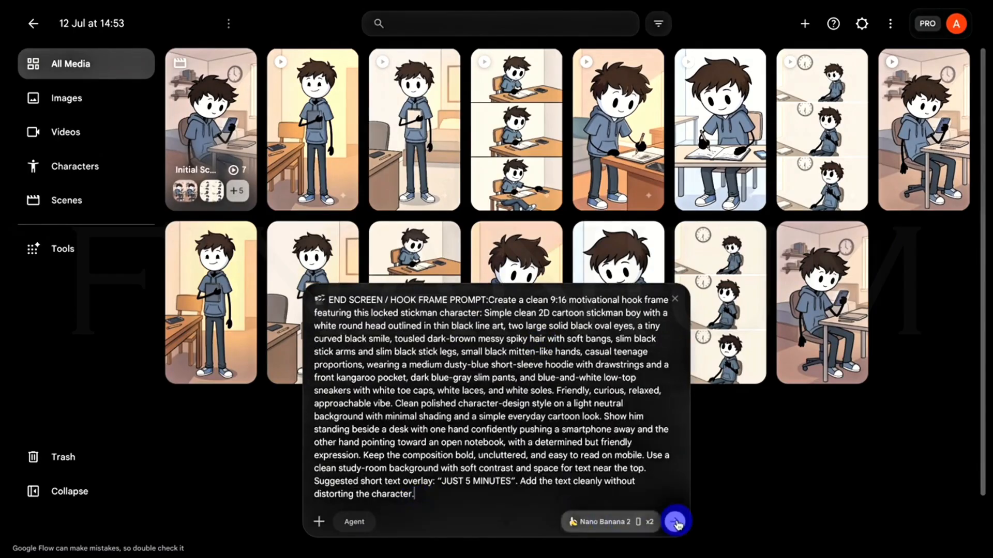
{"action": "left_click", "coordinate": [674, 521]}
{"action": "mouse_move", "coordinate": [213, 161]}
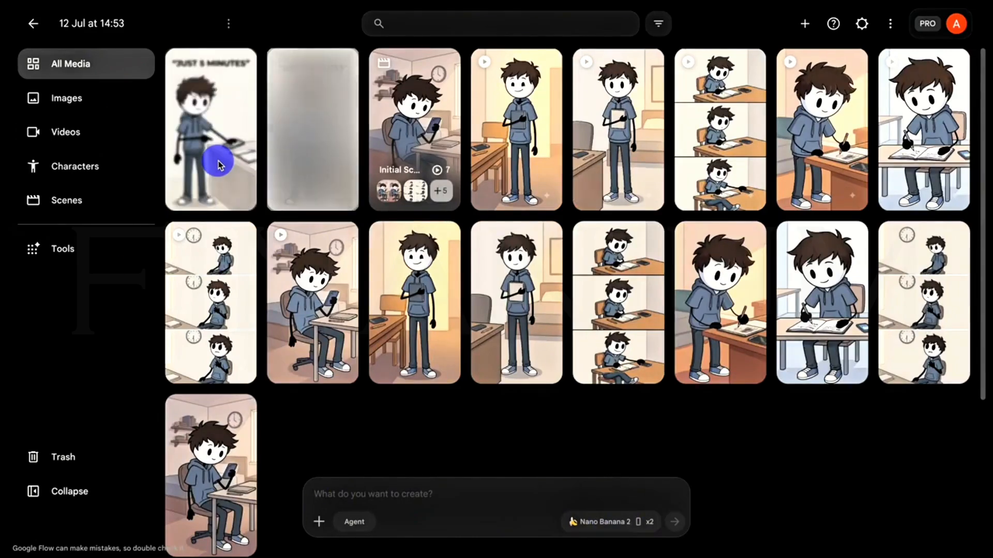
Open the first generated hook frame image, titled "JUST 5 MINUTES".
{"action": "left_click", "coordinate": [218, 164]}
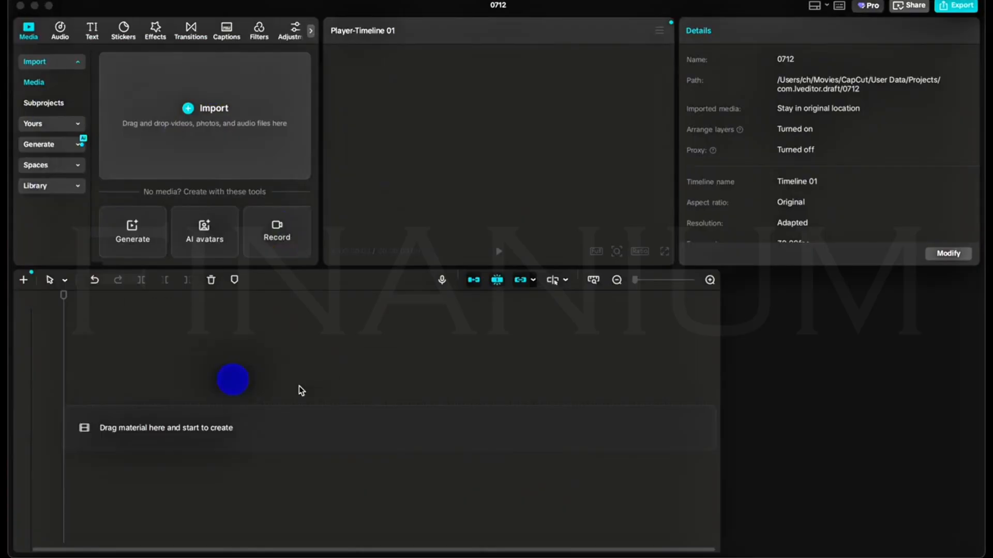
In CapCut project 0712, import the "Initial Scene - 2026" folder and look through its scene clips.
{"action": "left_click", "coordinate": [188, 112]}
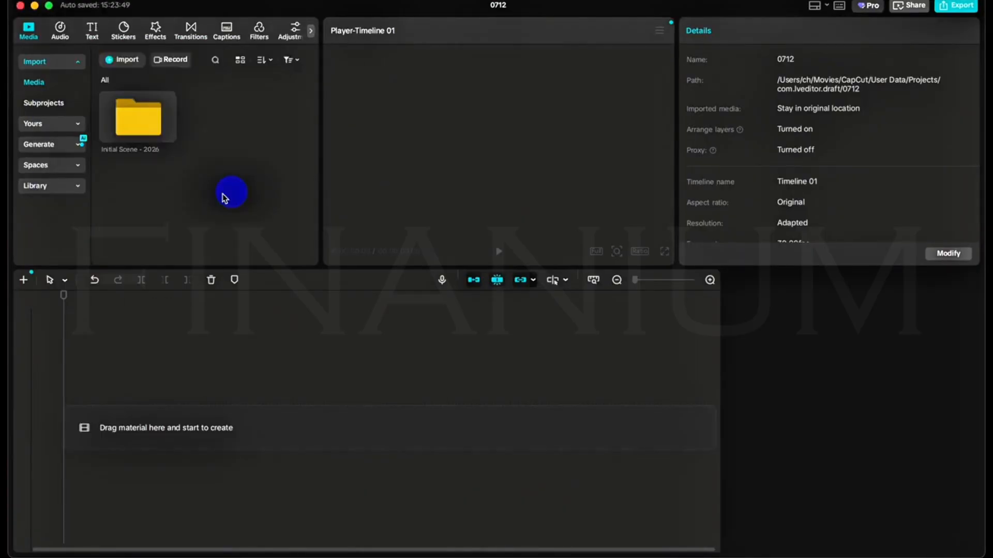
{"action": "double_click", "coordinate": [177, 134]}
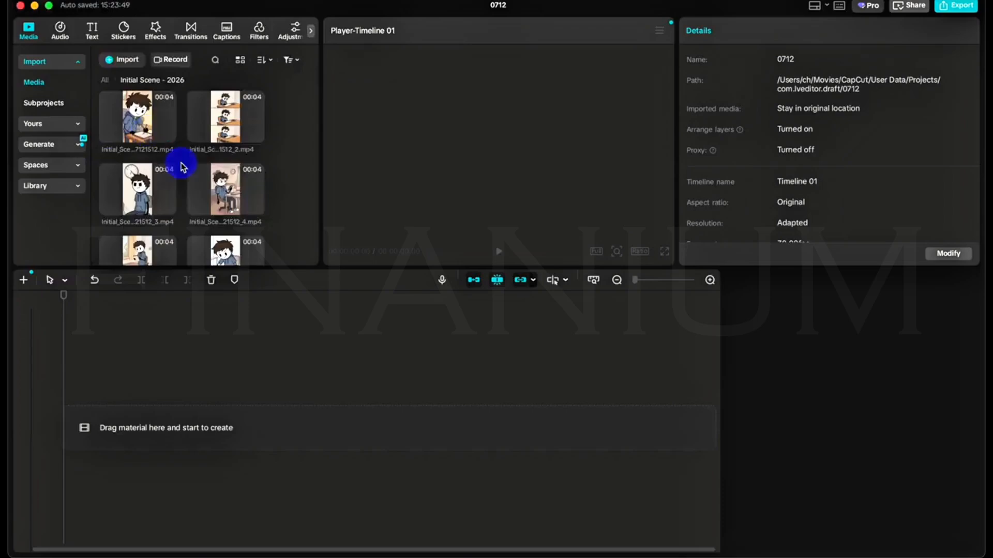
{"action": "scroll", "coordinate": [210, 200], "scroll_direction": "down", "scroll_amount": 2}
{"action": "scroll", "coordinate": [212, 197], "scroll_direction": "up", "scroll_amount": 2}
{"action": "scroll", "coordinate": [214, 198], "scroll_direction": "down", "scroll_amount": 2}
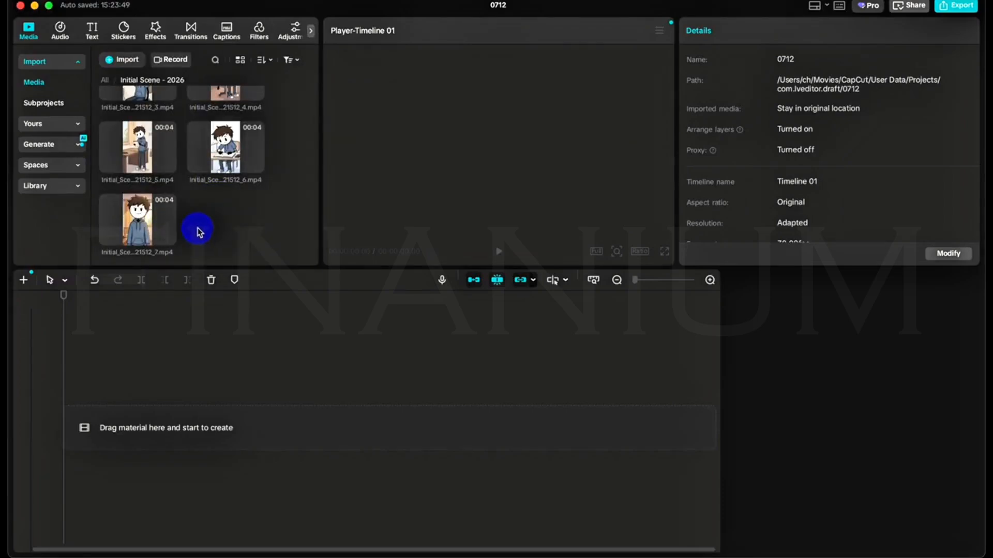
{"action": "scroll", "coordinate": [202, 228], "scroll_direction": "up", "scroll_amount": 3}
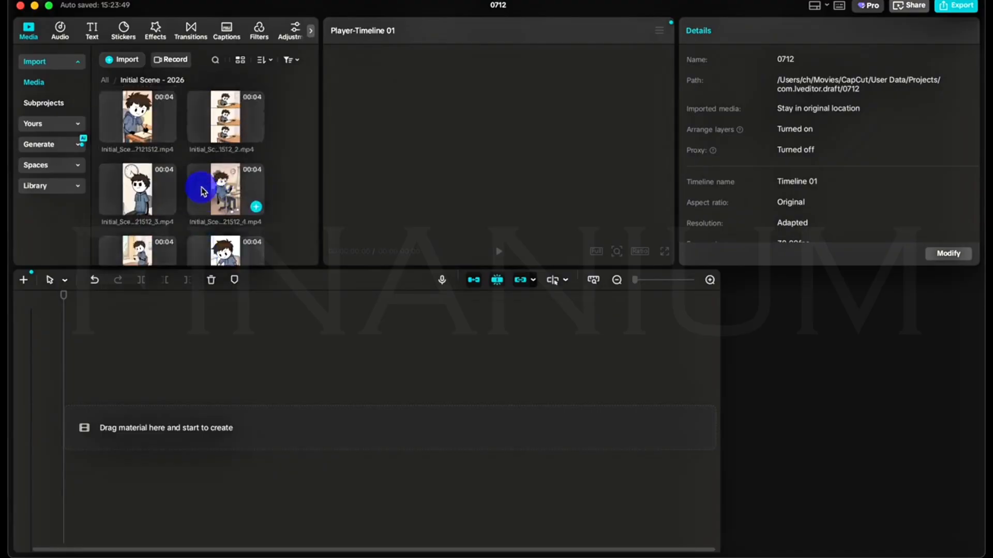
Place scene clips 4, 3 and 6 on the timeline's main track in that order.
{"action": "left_click_drag", "start_coordinate": [222, 179], "coordinate": [152, 427]}
{"action": "left_click_drag", "start_coordinate": [137, 178], "coordinate": [357, 408]}
{"action": "left_click", "coordinate": [64, 258]}
{"action": "scroll", "coordinate": [222, 207], "scroll_direction": "down", "scroll_amount": 1}
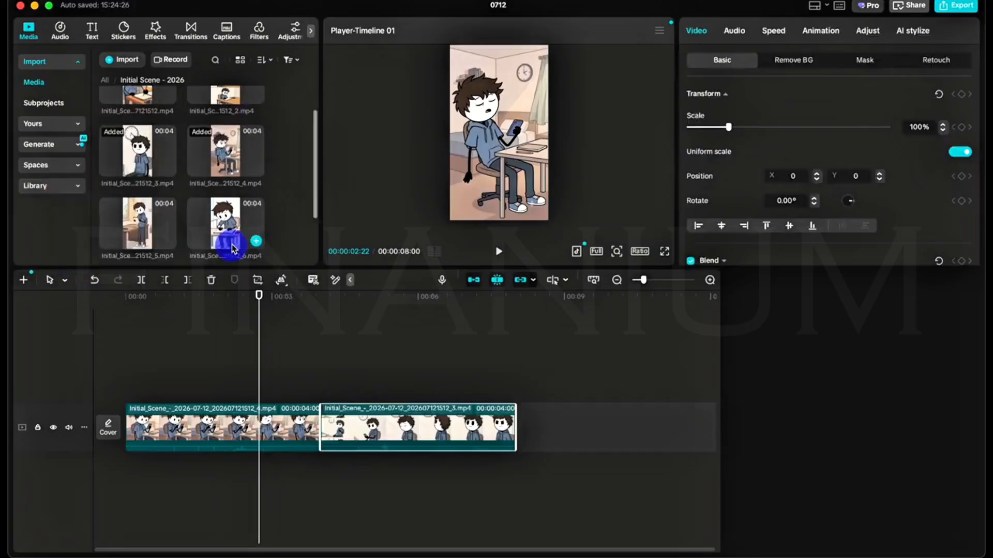
{"action": "left_click_drag", "start_coordinate": [225, 218], "coordinate": [507, 428]}
Append the unnumbered clip ending in 7121512, followed by clips 2, 5 and 7, and return the playhead to the start.
{"action": "scroll", "coordinate": [177, 219], "scroll_direction": "up", "scroll_amount": 2}
{"action": "left_click_drag", "start_coordinate": [137, 111], "coordinate": [649, 421]}
{"action": "left_click_drag", "start_coordinate": [222, 114], "coordinate": [711, 429]}
{"action": "scroll", "coordinate": [171, 176], "scroll_direction": "up", "scroll_amount": 1}
{"action": "scroll", "coordinate": [143, 178], "scroll_direction": "down", "scroll_amount": 3}
{"action": "left_click_drag", "start_coordinate": [145, 222], "coordinate": [532, 421]}
{"action": "scroll", "coordinate": [651, 386], "scroll_direction": "right", "scroll_amount": 5}
{"action": "scroll", "coordinate": [532, 421], "scroll_direction": "right", "scroll_amount": 2}
{"action": "scroll", "coordinate": [672, 400], "scroll_direction": "left", "scroll_amount": 5}
{"action": "left_click_drag", "start_coordinate": [652, 279], "coordinate": [640, 282]}
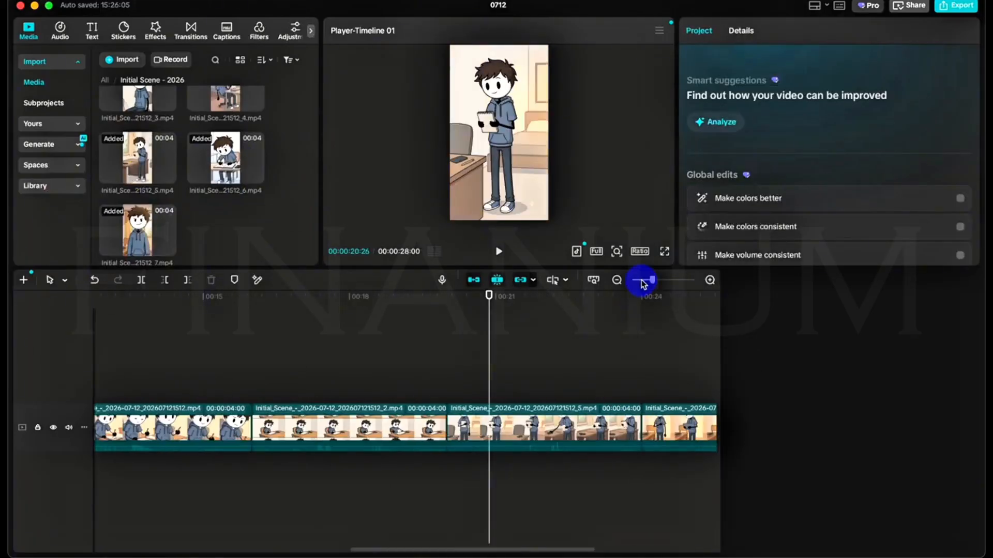
{"action": "left_click_drag", "start_coordinate": [302, 377], "coordinate": [70, 412]}
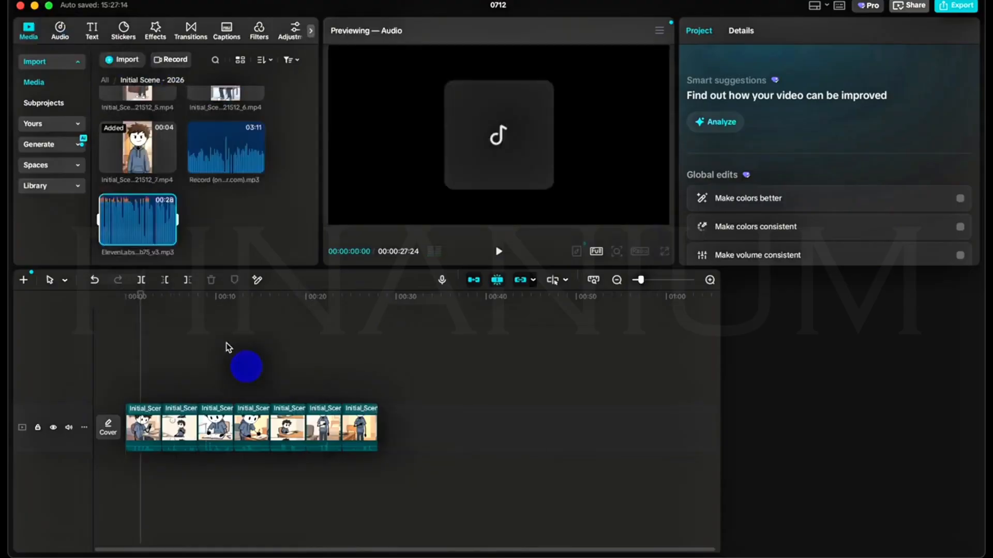
Import the ElevenLabs voiceover MP3 and place it on an audio track beneath the clips, starting with the first scene.
{"action": "left_click_drag", "start_coordinate": [138, 222], "coordinate": [127, 470]}
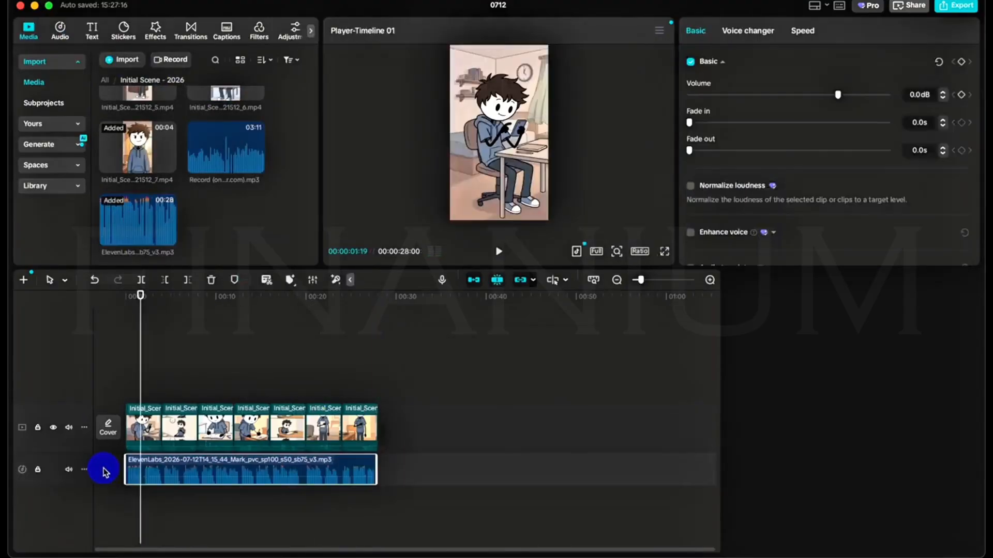
{"action": "left_click_drag", "start_coordinate": [175, 381], "coordinate": [105, 388]}
{"action": "mouse_move", "coordinate": [131, 103]}
{"action": "left_click_drag", "start_coordinate": [142, 380], "coordinate": [108, 389]}
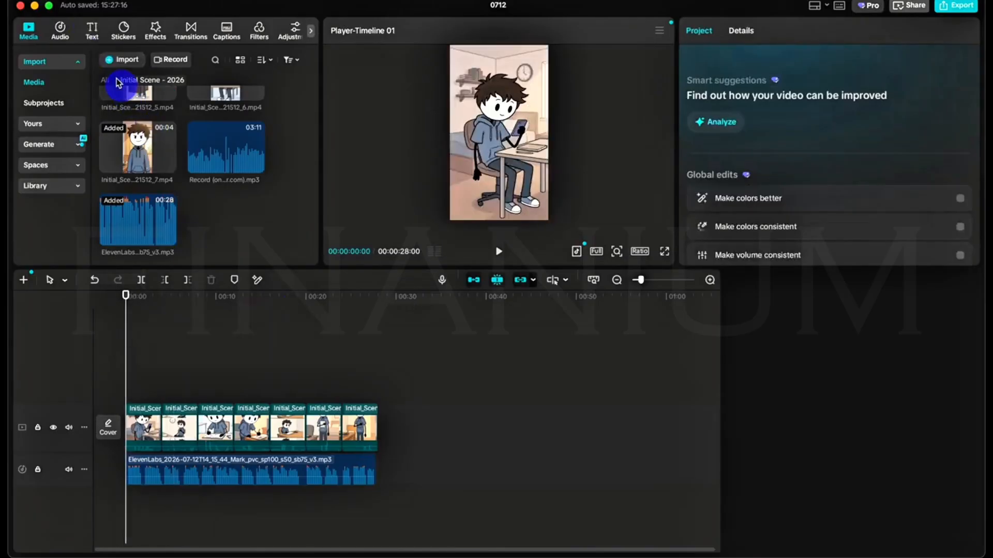
Generate automatic English captions without bilingual text and check them along the timeline.
{"action": "left_click", "coordinate": [92, 31]}
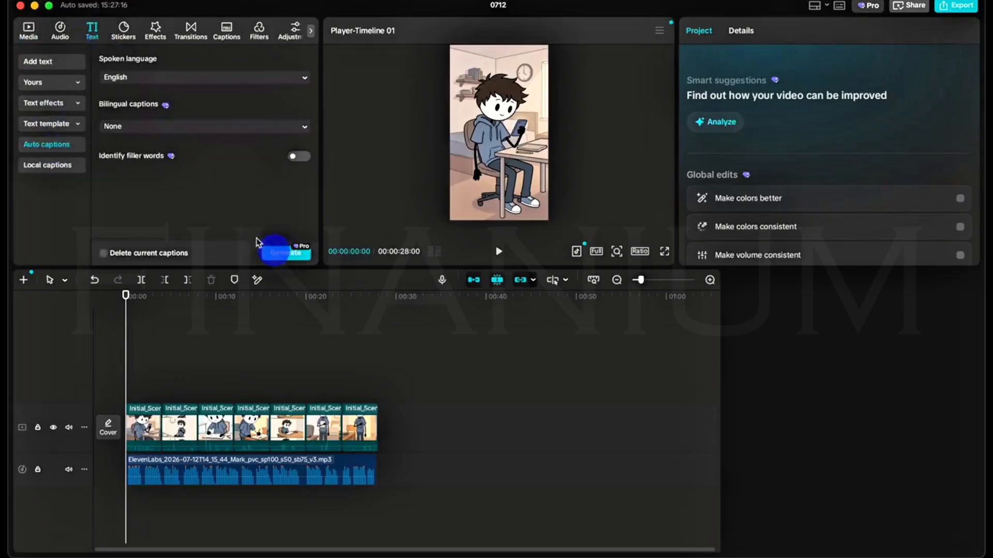
{"action": "left_click", "coordinate": [275, 256]}
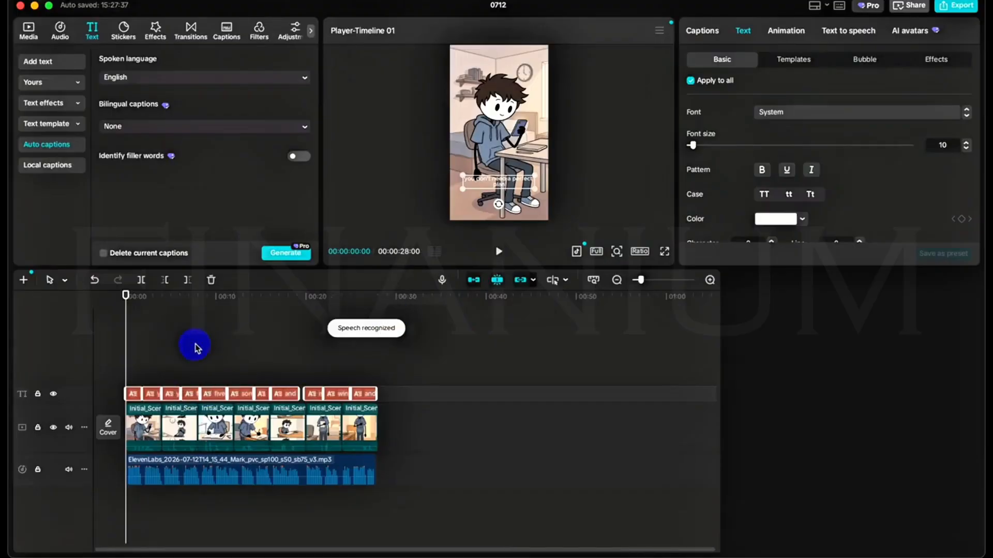
{"action": "left_click", "coordinate": [197, 348]}
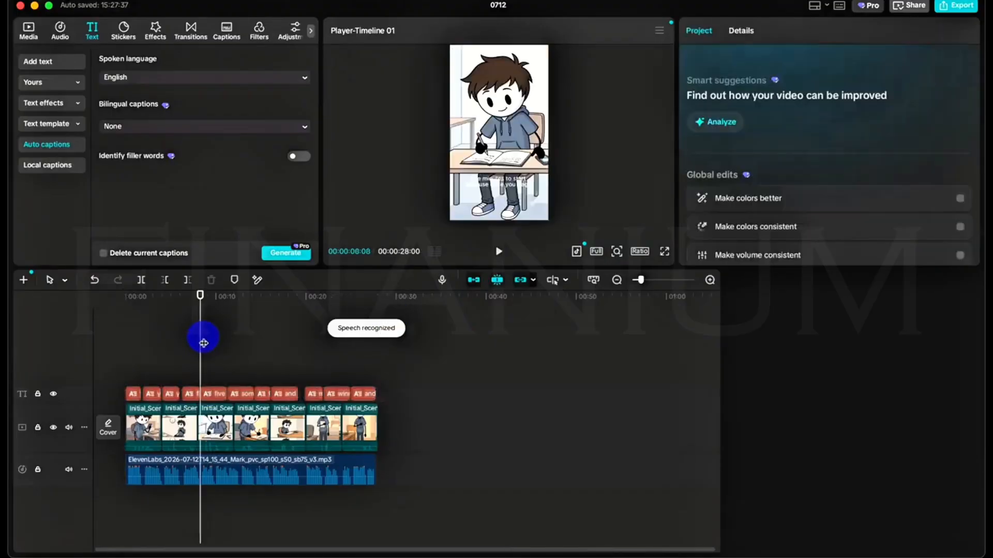
{"action": "left_click_drag", "start_coordinate": [178, 362], "coordinate": [138, 373]}
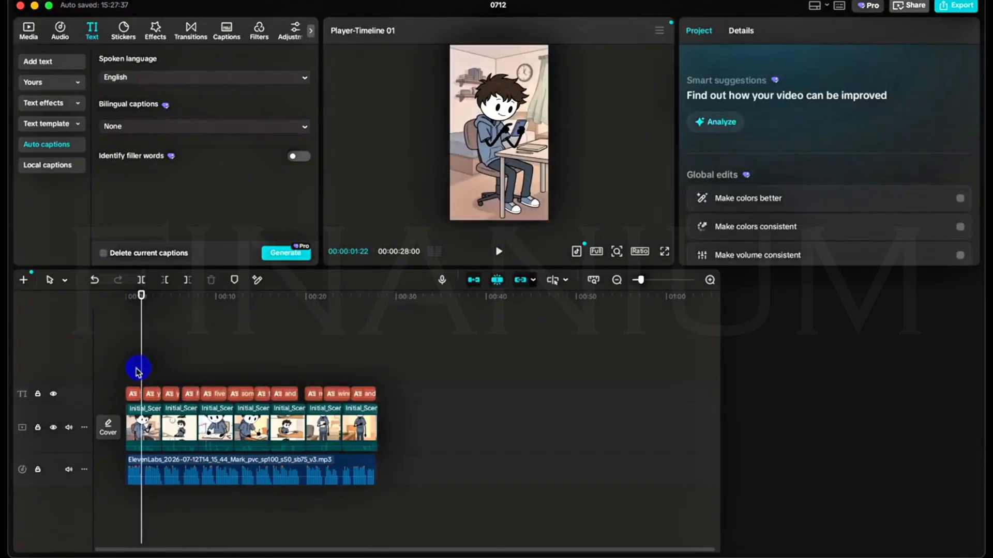
Apply the italic white QUICK text template from the favorites to all captions and preview the opening ones.
{"action": "left_click", "coordinate": [132, 395]}
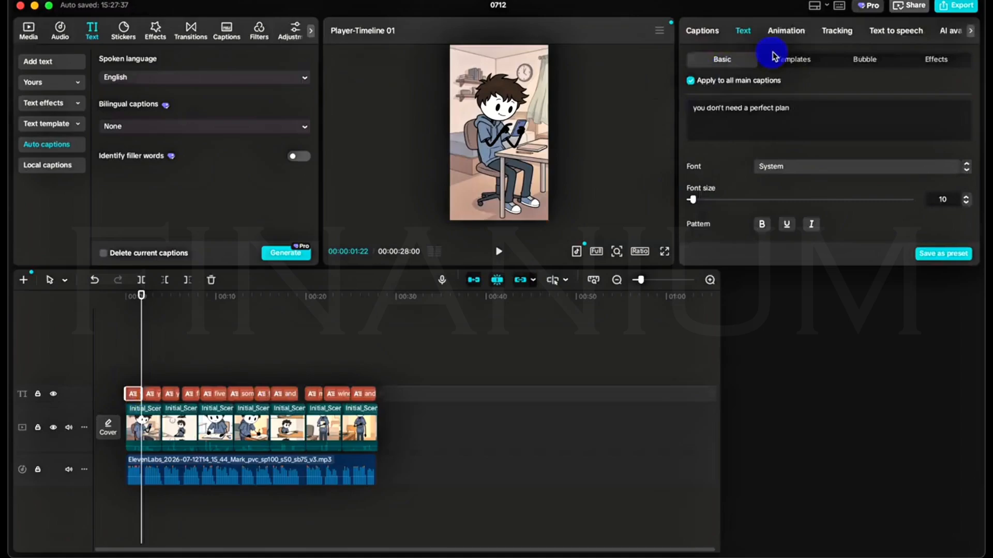
{"action": "left_click", "coordinate": [791, 61]}
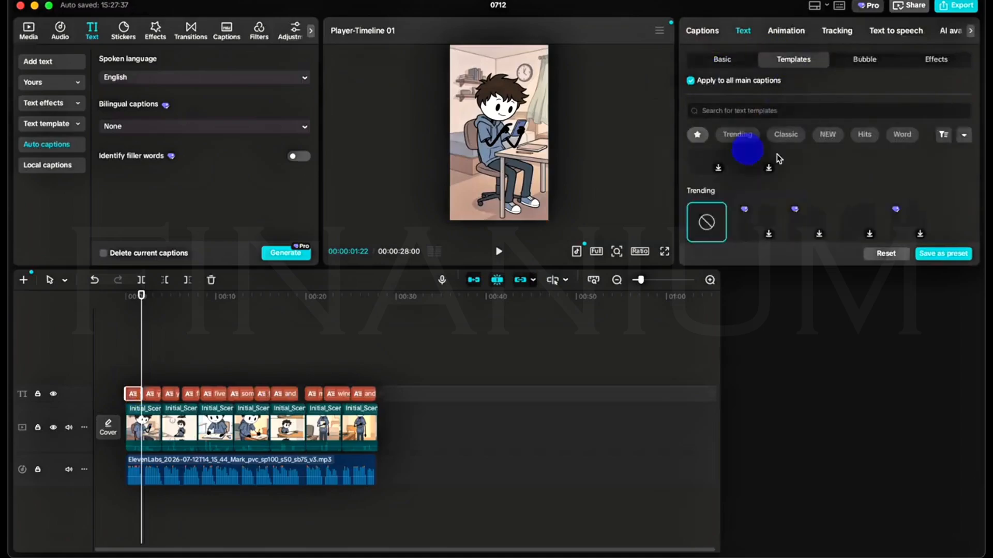
{"action": "scroll", "coordinate": [840, 216], "scroll_direction": "up", "scroll_amount": 3}
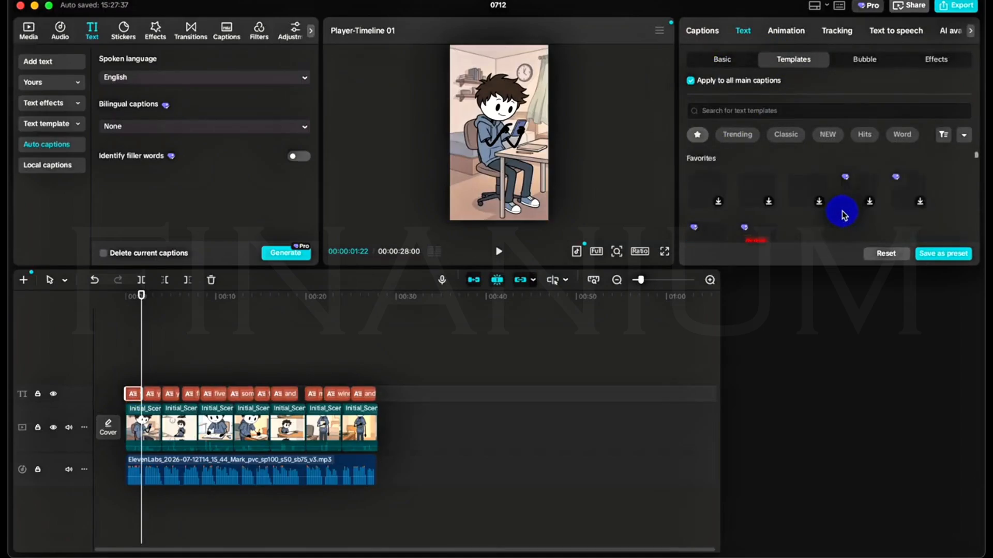
{"action": "left_click", "coordinate": [896, 191]}
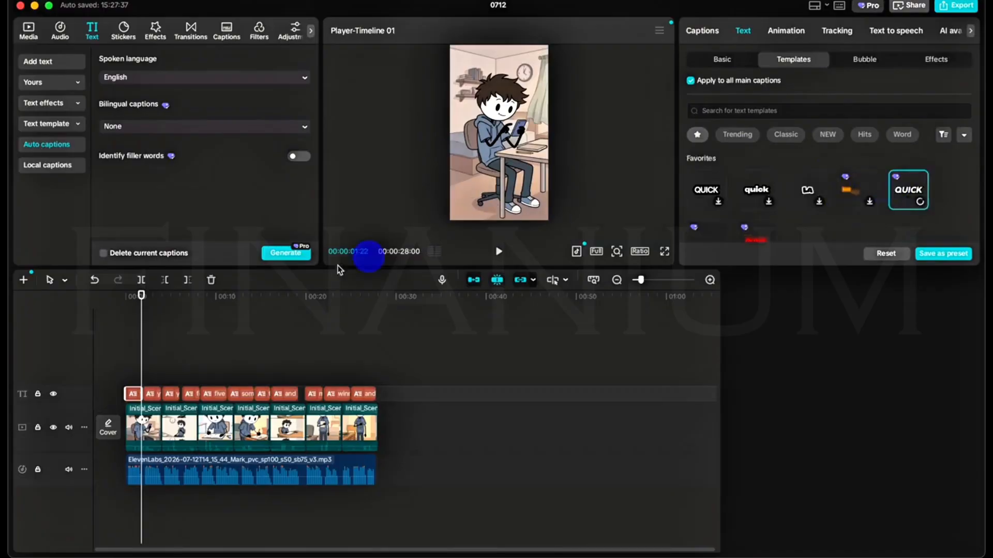
{"action": "left_click", "coordinate": [136, 368]}
{"action": "left_click", "coordinate": [148, 366]}
{"action": "left_click_drag", "start_coordinate": [148, 367], "coordinate": [156, 361]}
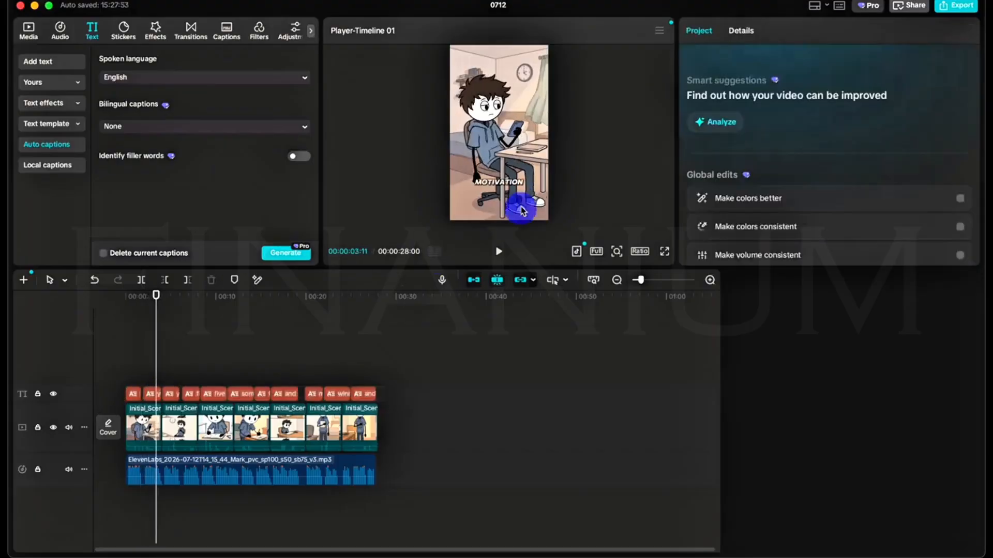
Move the captions down to the character's feet, keeping them horizontally centred, and review the timeline back to its start.
{"action": "left_click", "coordinate": [518, 189]}
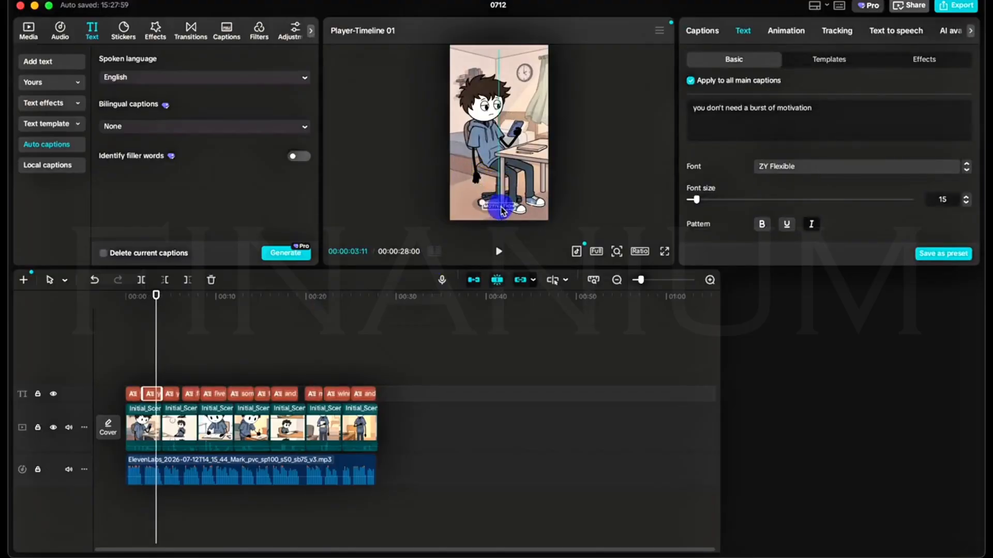
{"action": "left_click", "coordinate": [289, 368]}
{"action": "left_click_drag", "start_coordinate": [289, 368], "coordinate": [126, 370]}
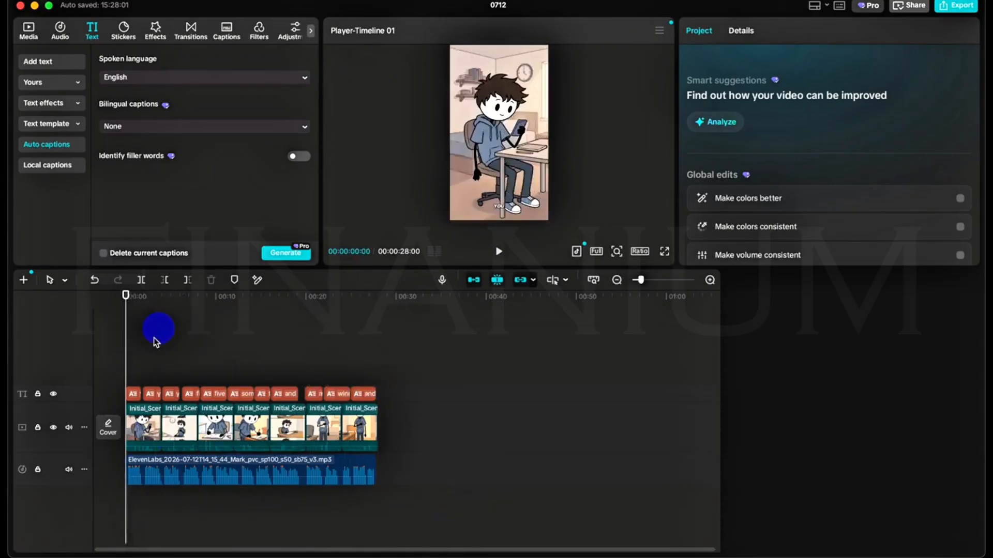
Open the export settings for the finished video.
{"action": "left_click", "coordinate": [956, 6]}
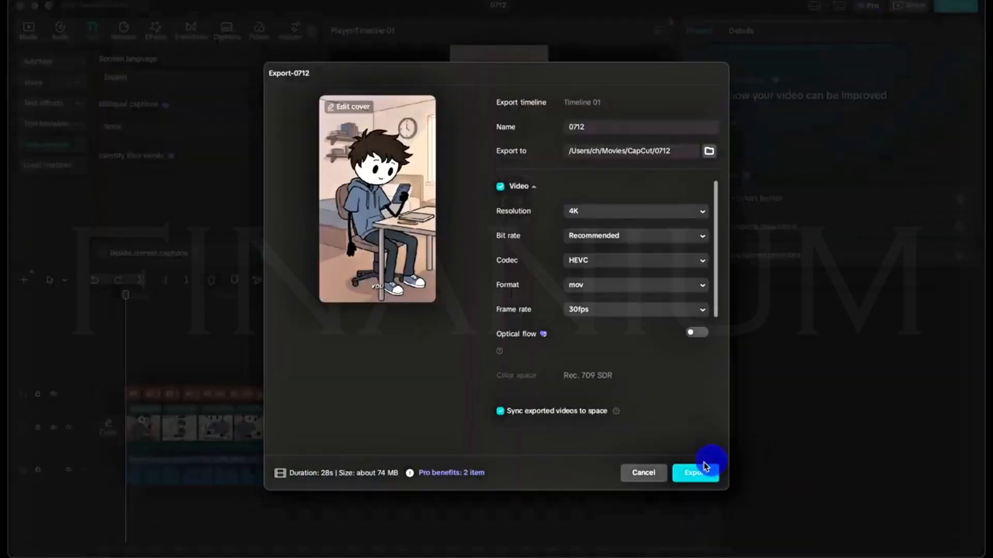